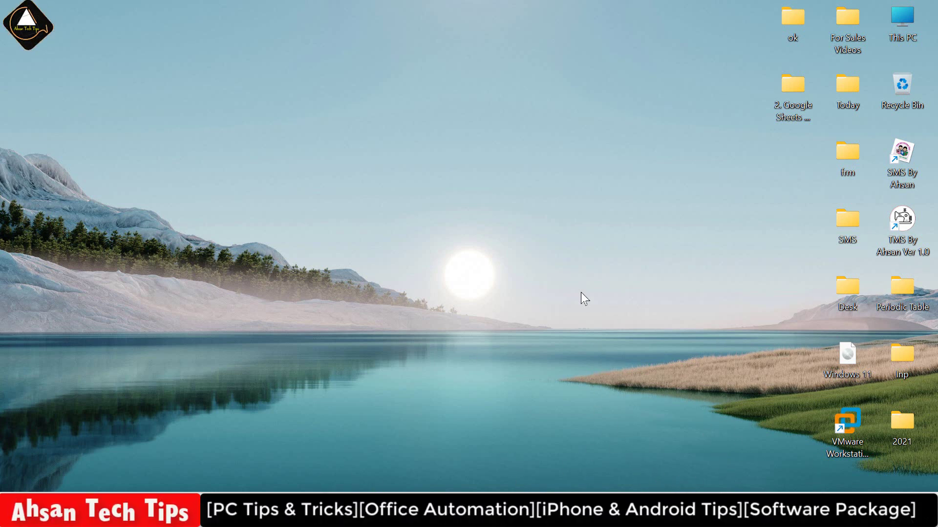
Check the installed Windows version by running winver, and close the version information
key("super+r")
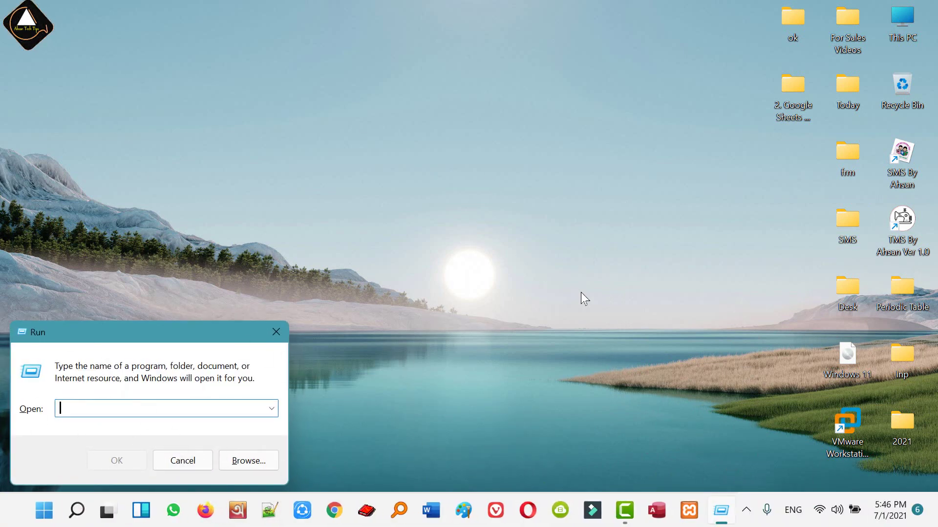
type("winver")
key("Return")
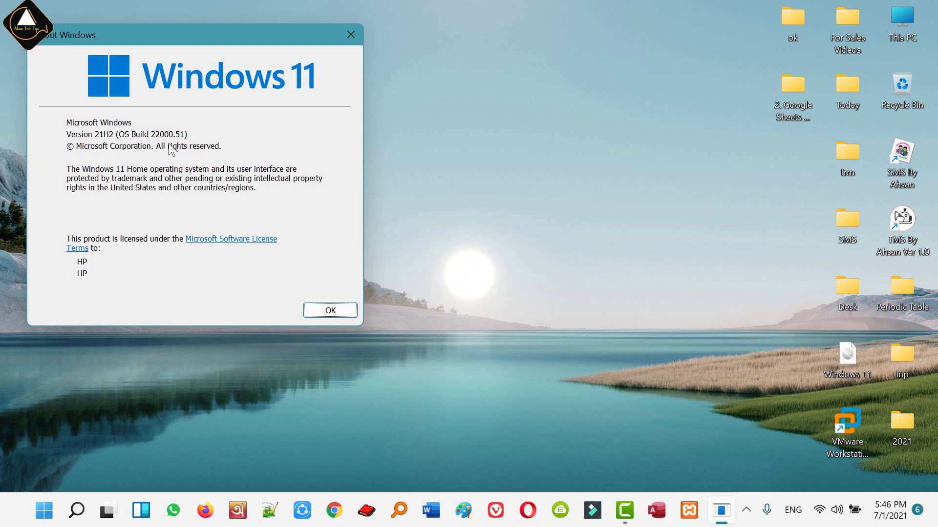
key("Return")
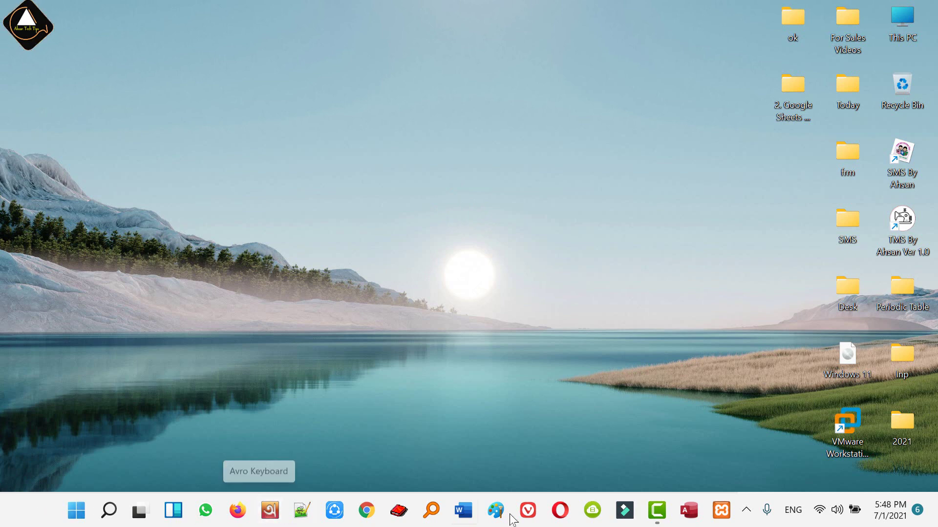
Bring up the taskbar's context options and dismiss them without choosing any
right_click(36, 512)
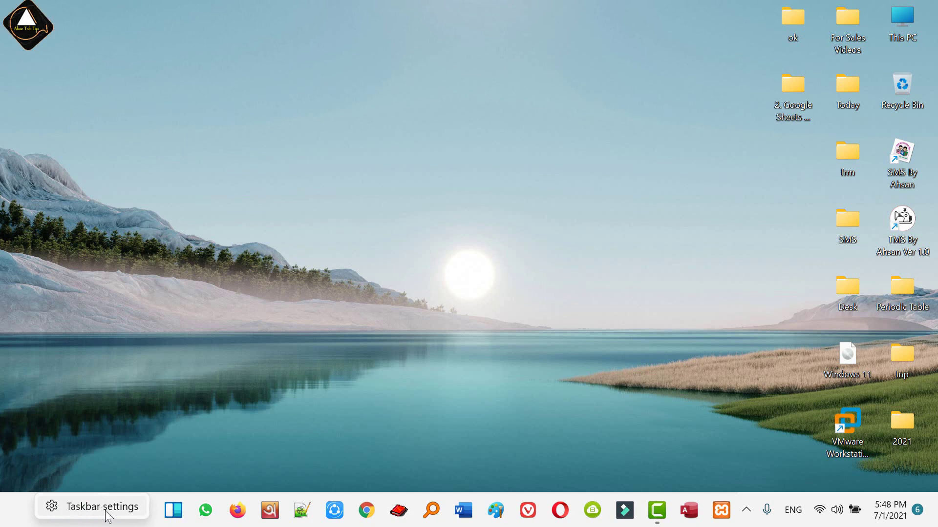
left_click(13, 513)
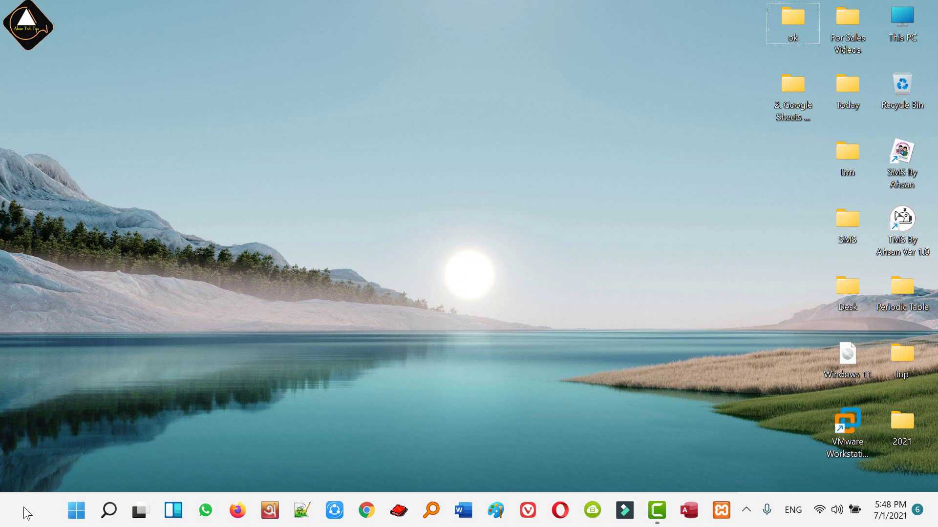
Add the Project tile to the quick settings and finish editing the layout
left_click(830, 510)
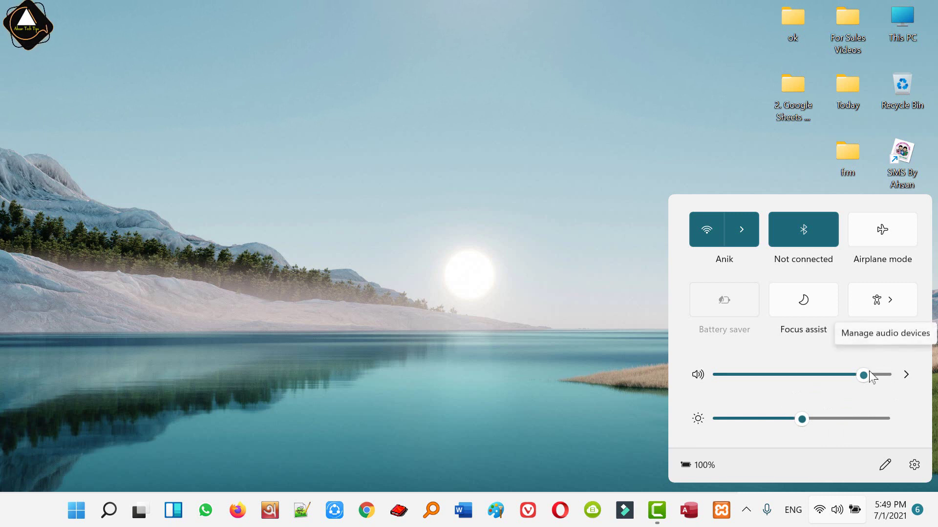
mouse_move(871, 377)
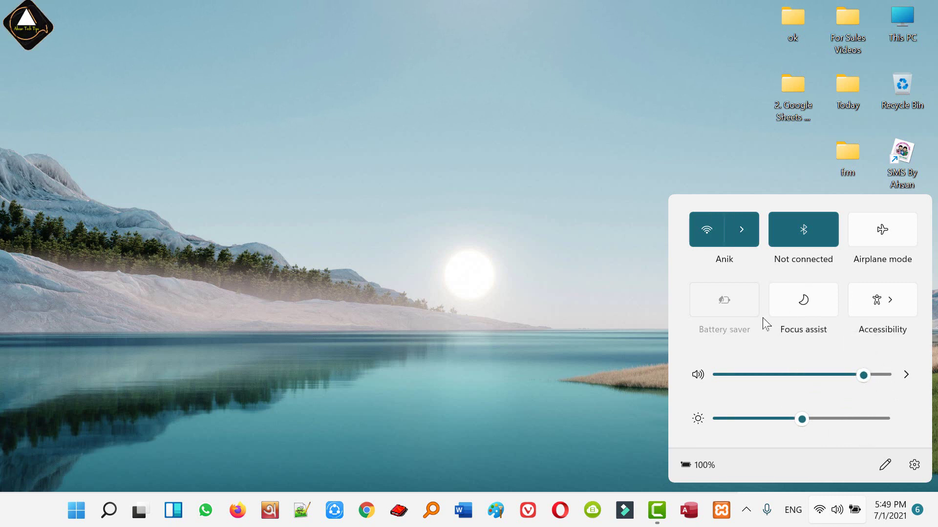
left_click(886, 466)
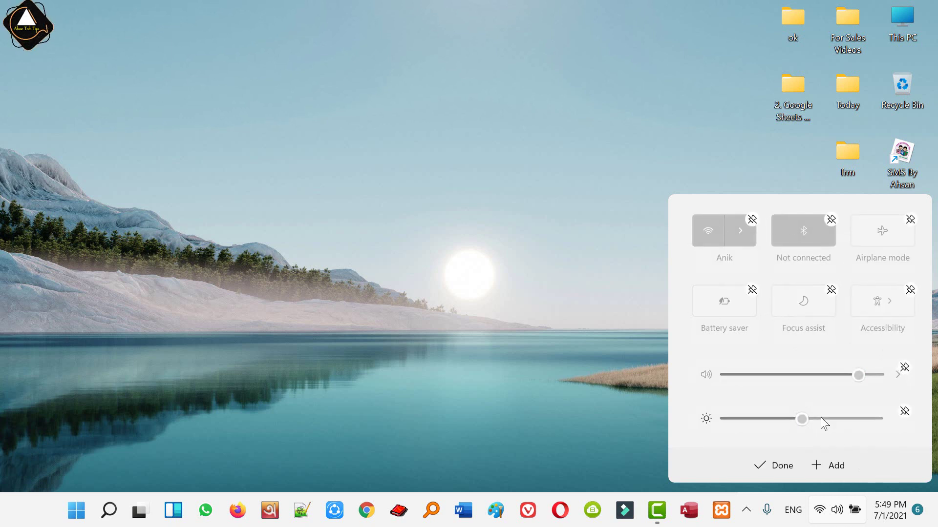
left_click(826, 468)
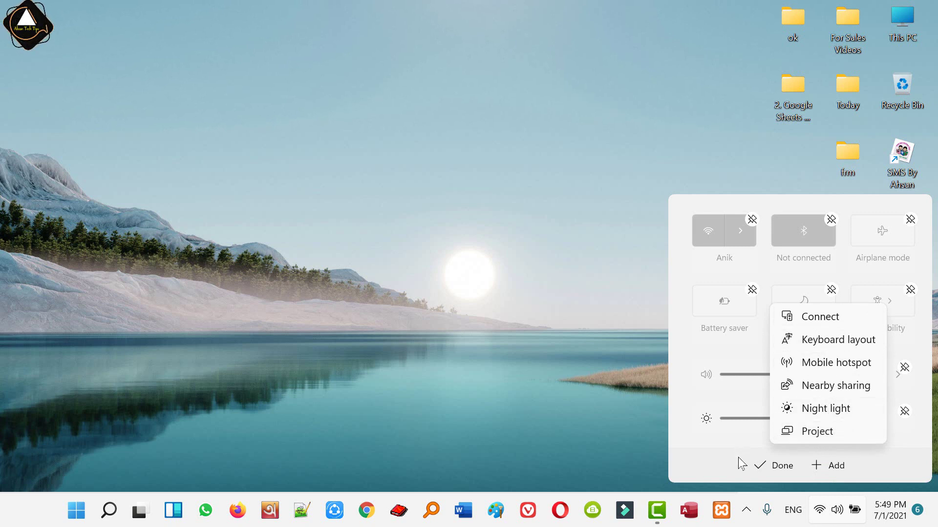
left_click(836, 436)
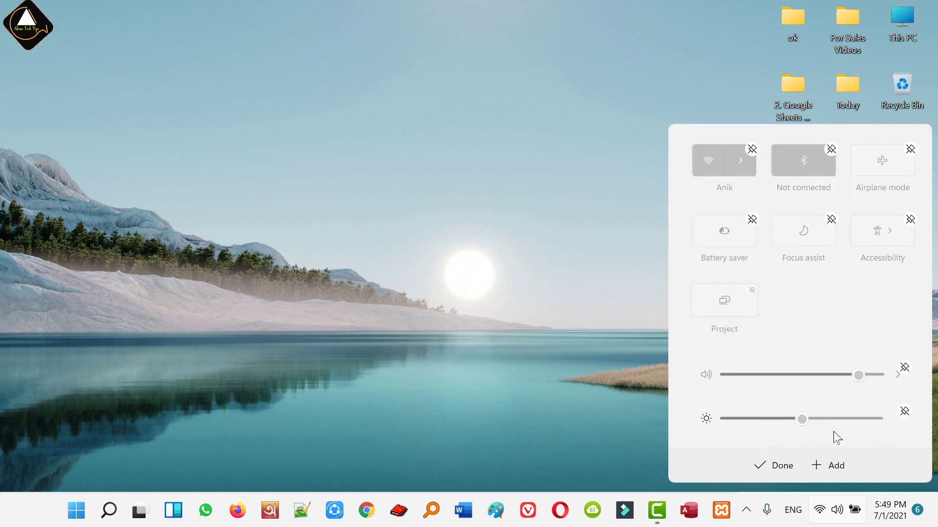
left_click(766, 468)
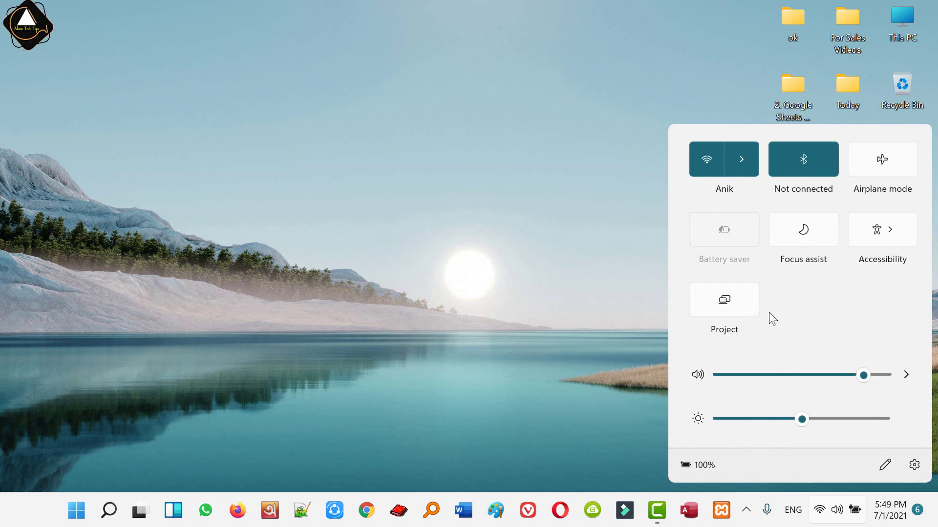
Open the full Settings from the quick settings, look through the System page, and close it
left_click(915, 467)
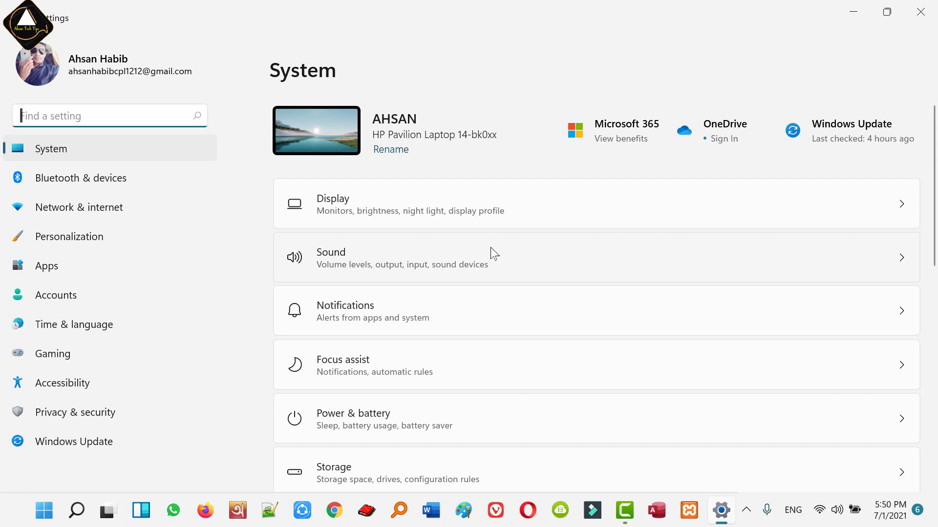
scroll(467, 286, "down", 10)
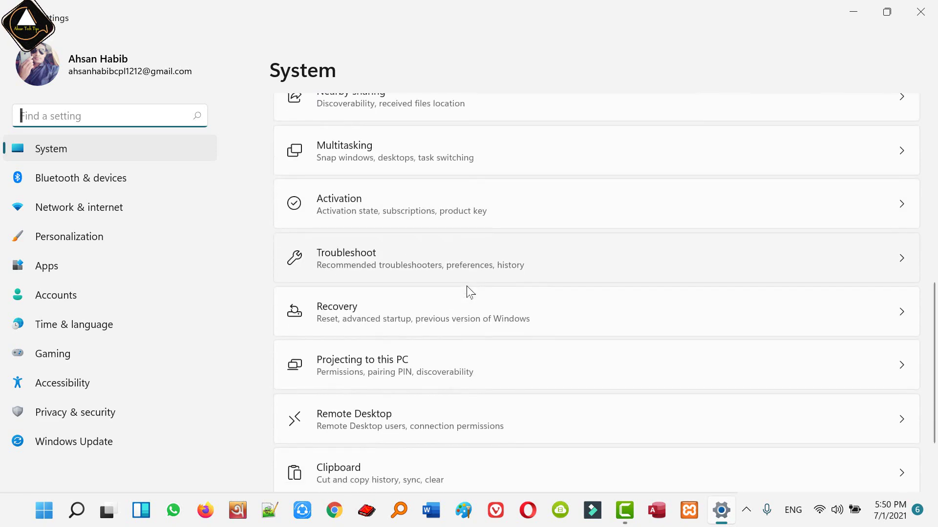
scroll(468, 289, "up", 10)
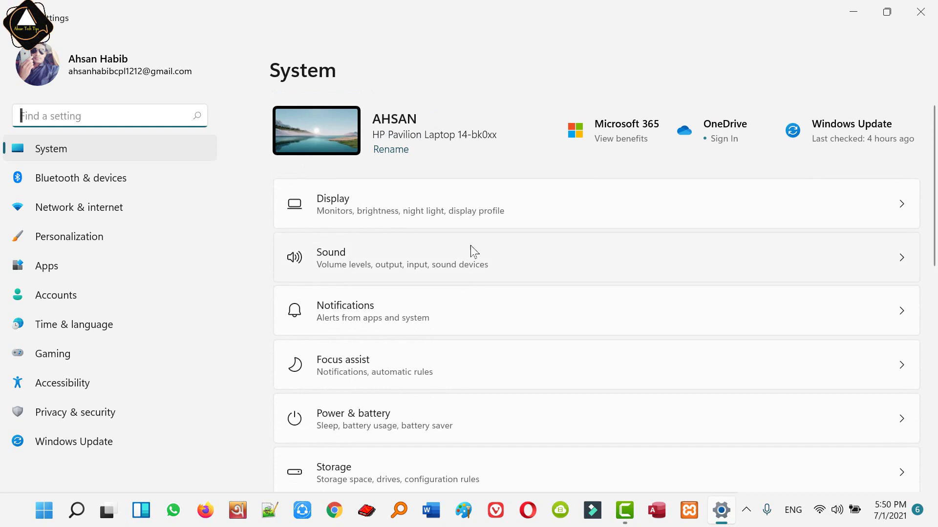
key("alt+F4")
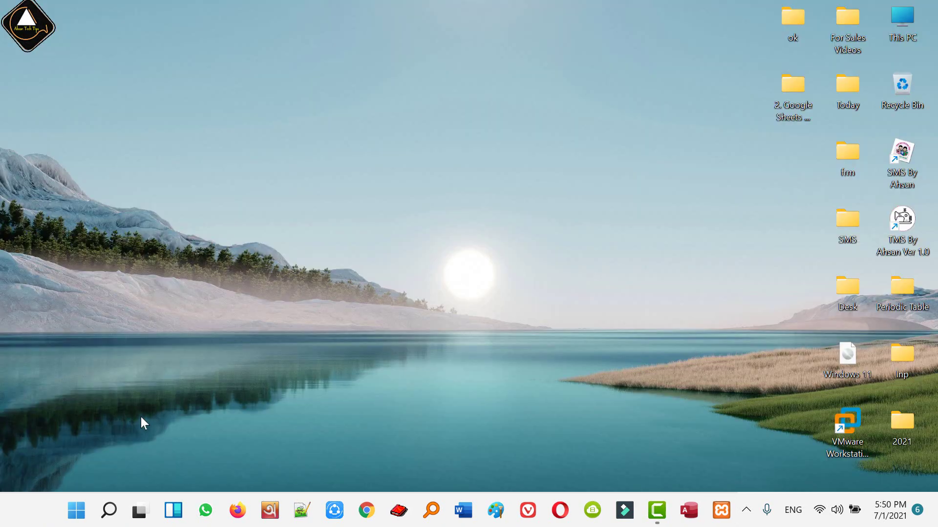
Open the Start menu and move the pinned Photos app to just after Settings
left_click(77, 511)
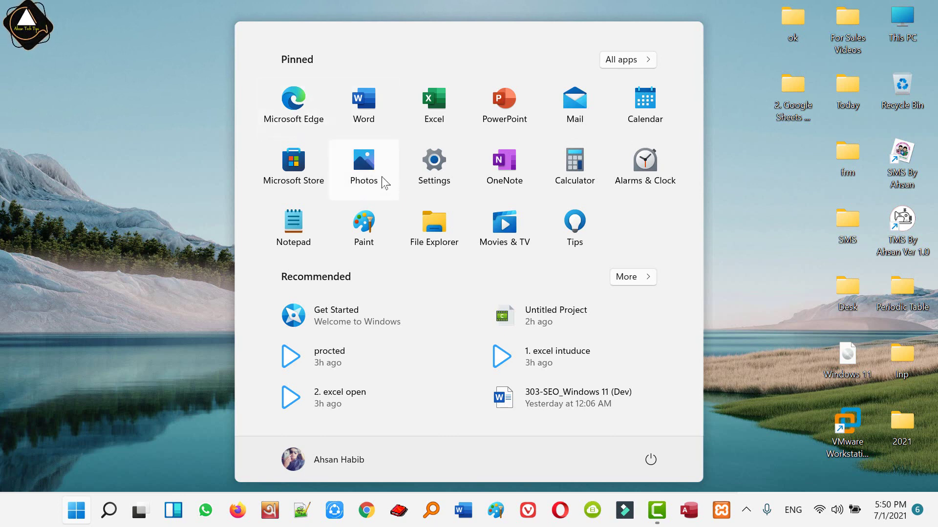
left_click_drag(366, 164, 446, 156)
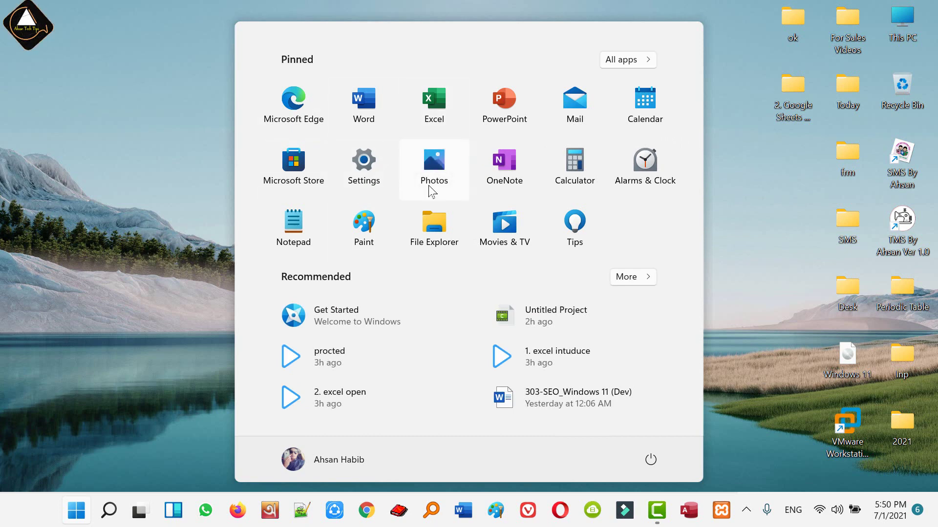
Browse the list of all apps and its alphabetical index, and return to the pinned apps
left_click(644, 61)
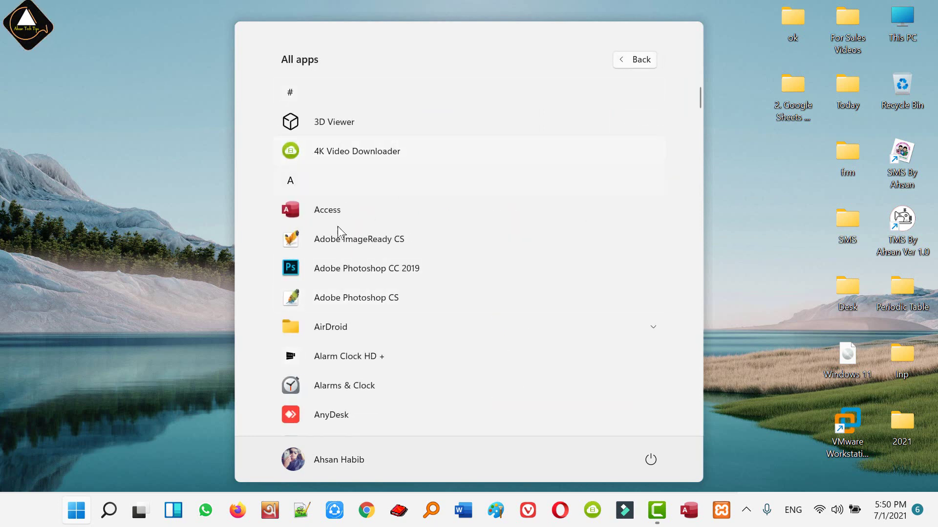
scroll(392, 254, "down", 5)
scroll(393, 247, "up", 6)
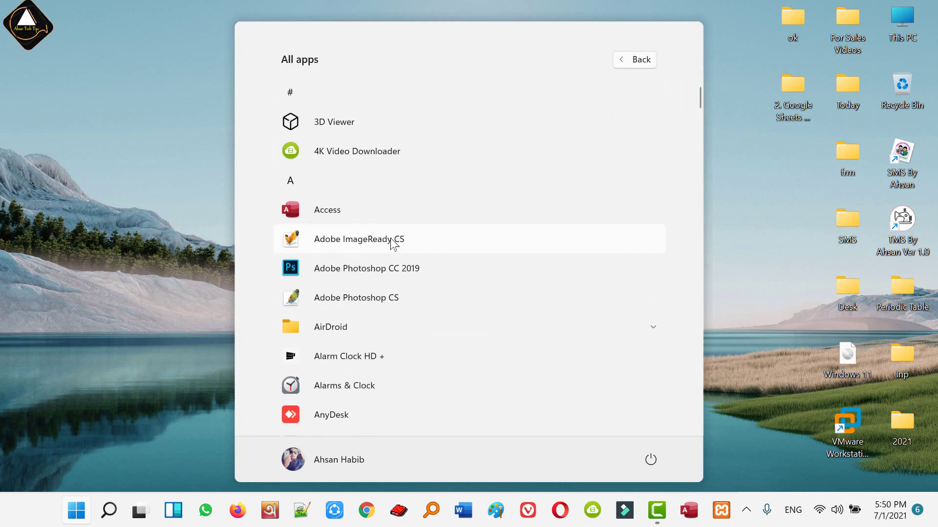
left_click(302, 182)
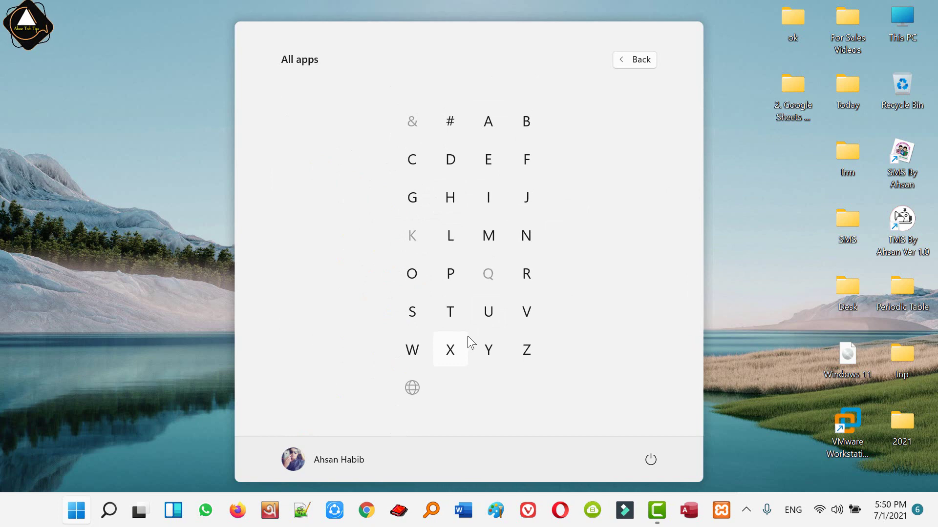
left_click(619, 64)
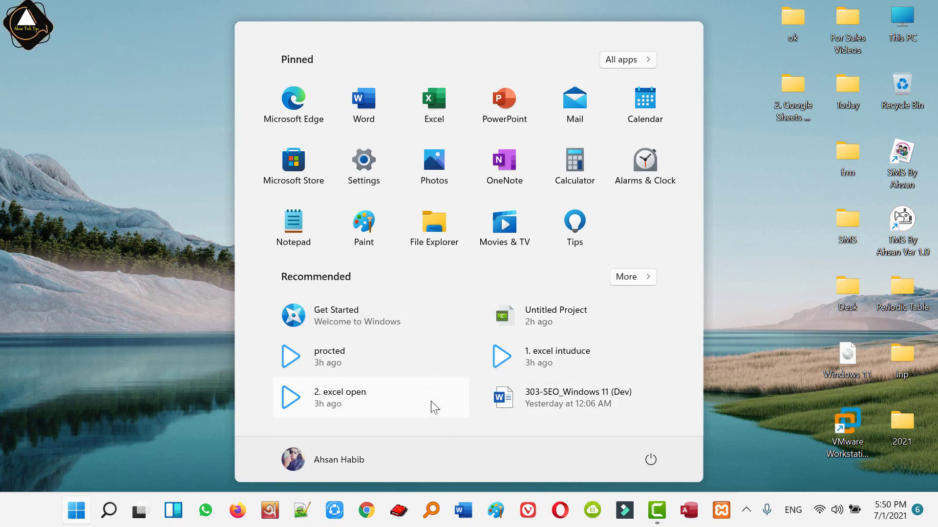
Look through the full Recommended list, and check the context options of the Recommended section
left_click(645, 275)
scroll(549, 242, "down", 5)
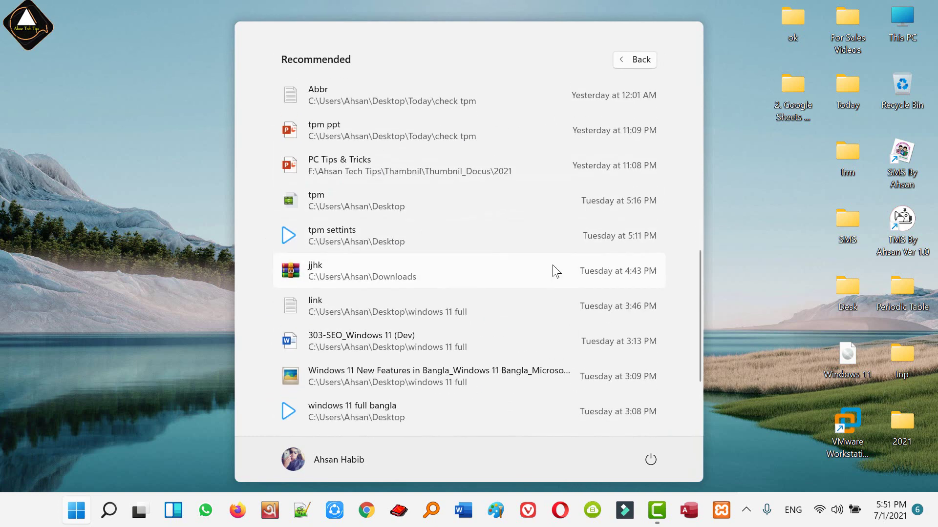
scroll(544, 246, "up", 5)
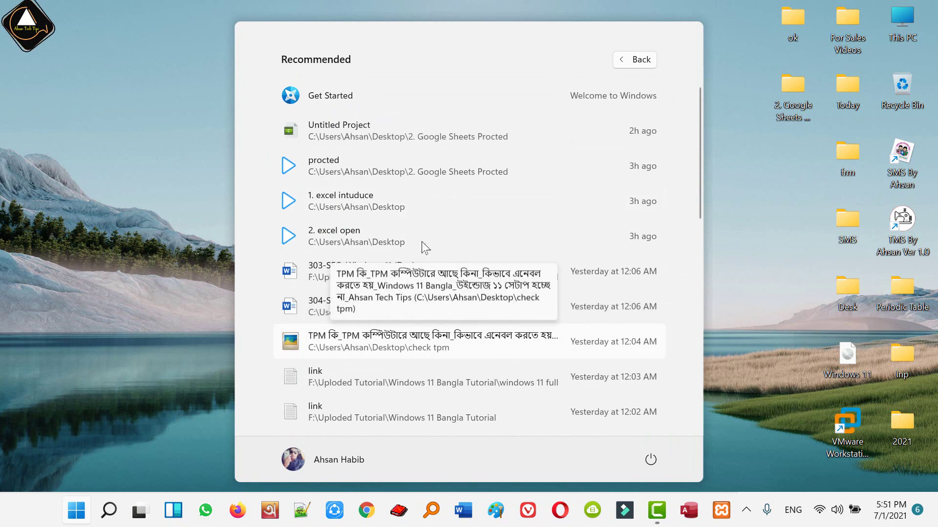
left_click(626, 59)
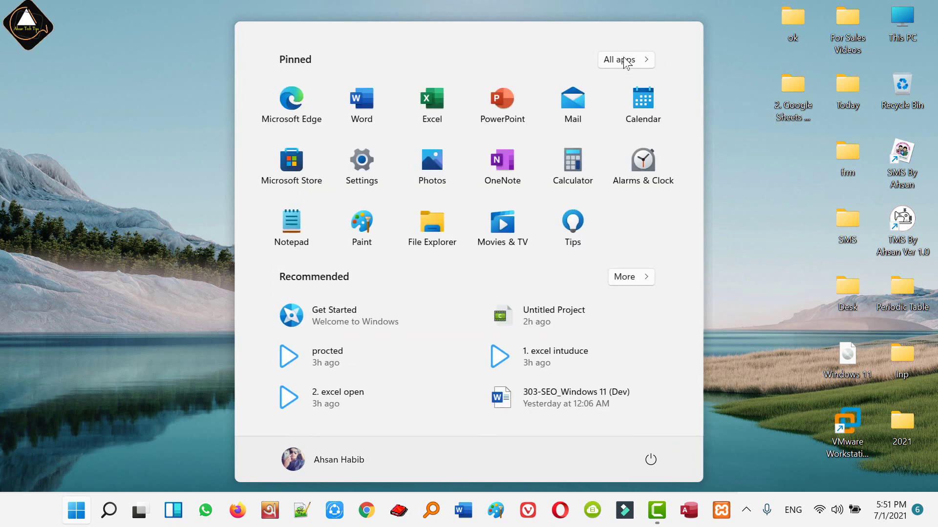
right_click(347, 280)
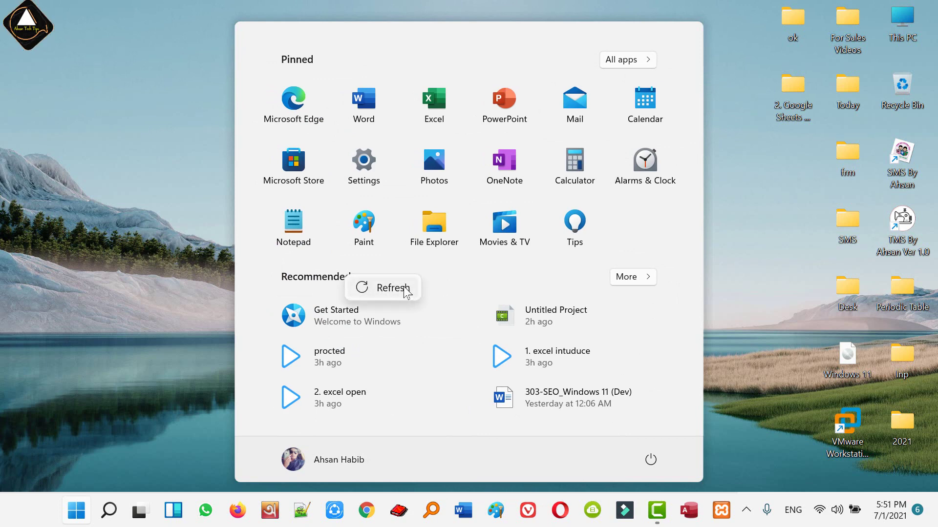
left_click(444, 454)
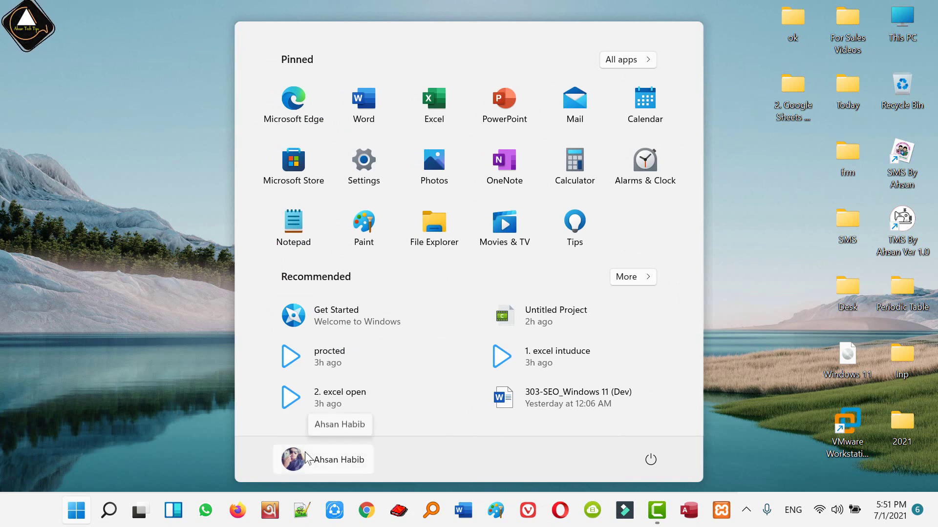
View the account options and the power options in the Start menu without choosing any
left_click(304, 459)
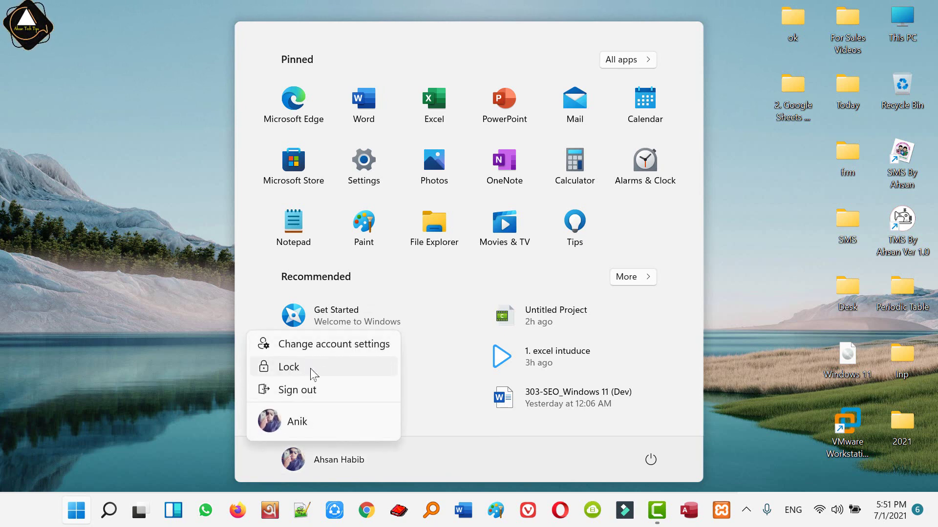
left_click(471, 464)
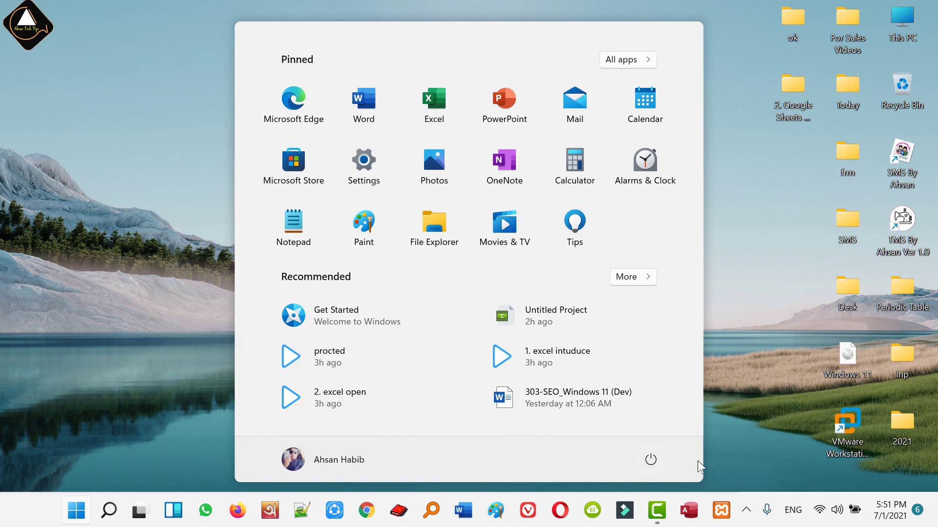
left_click(651, 461)
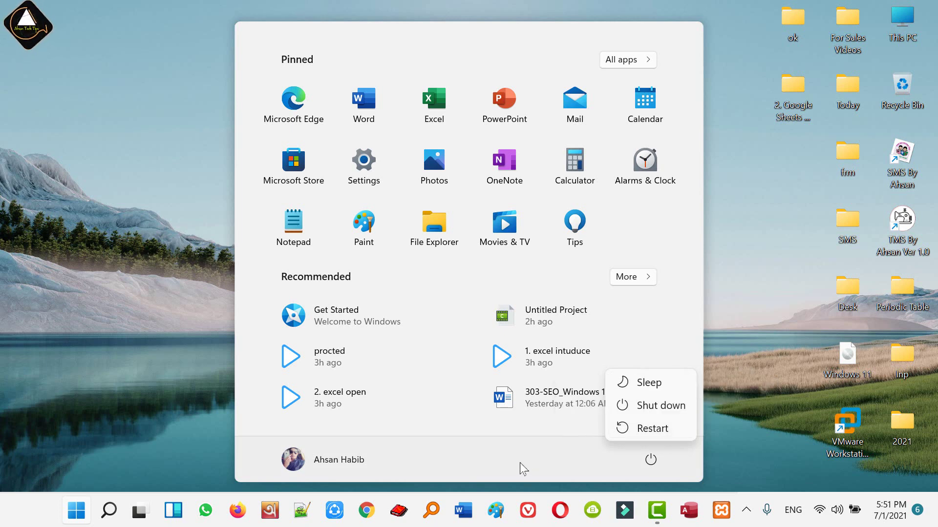
left_click(503, 445)
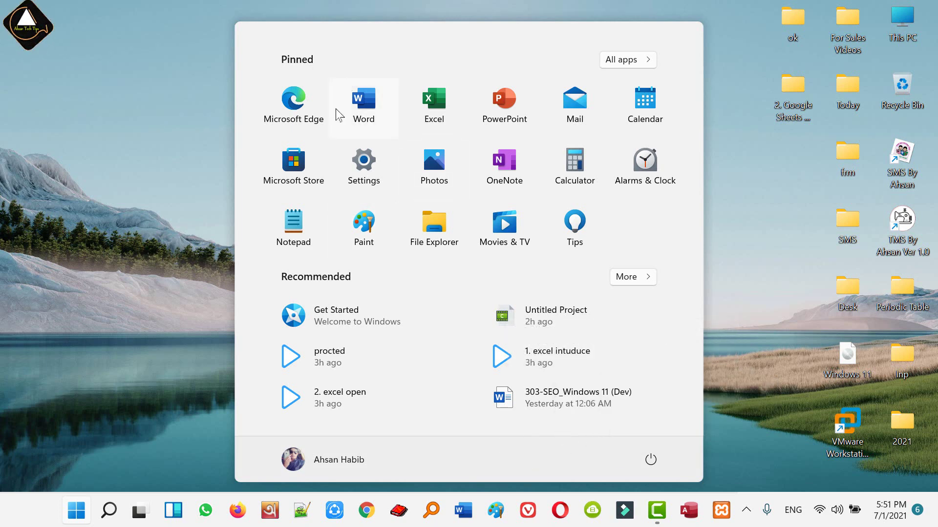
View the context options of the pinned Word app, and close the Start menu
right_click(376, 107)
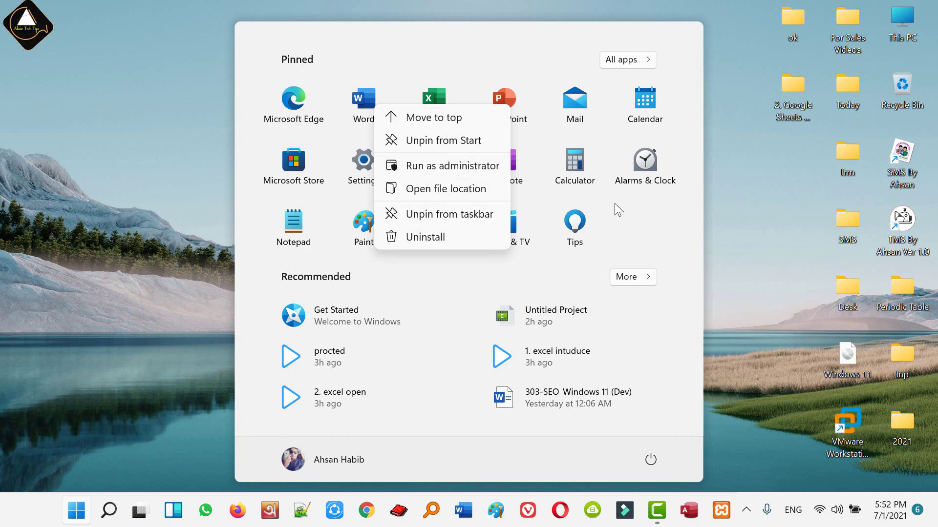
left_click(144, 373)
Open the Windows search window to examine its categories, top apps and quick searches, and close it
mouse_move(112, 510)
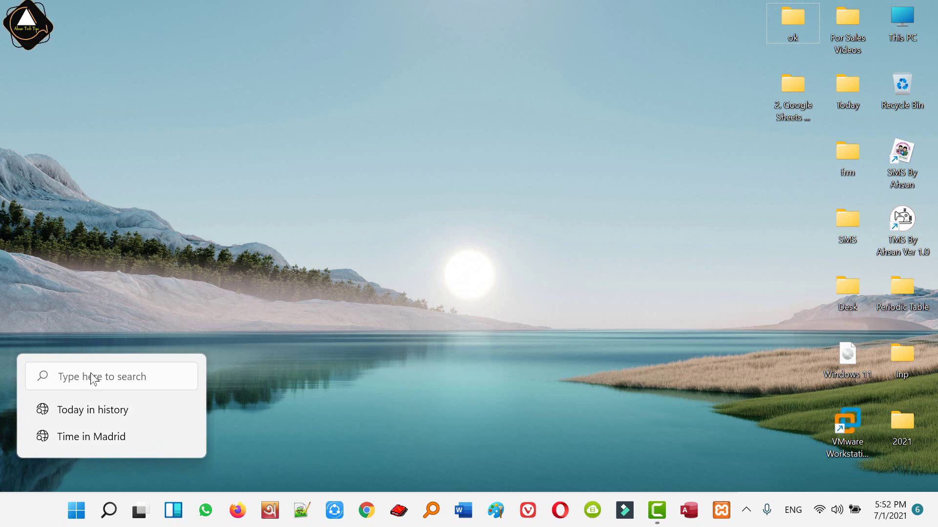
left_click(142, 378)
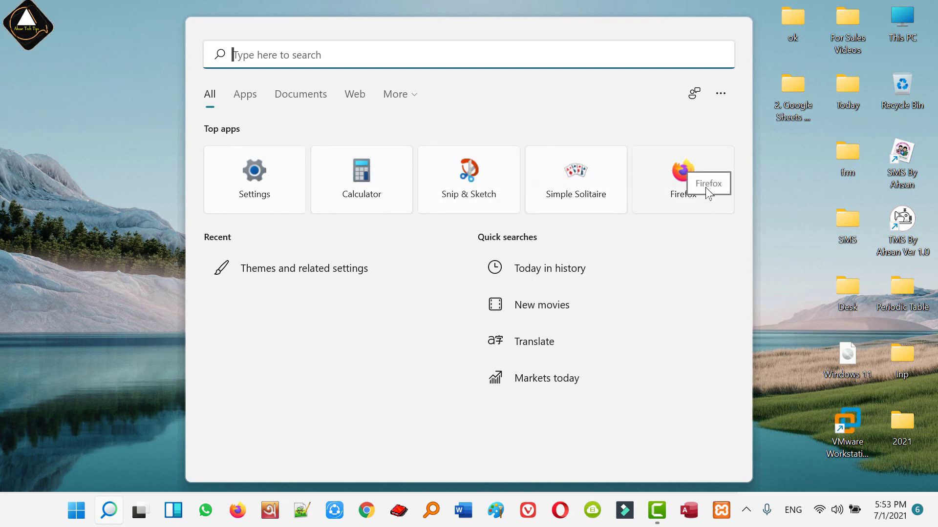
left_click(10, 148)
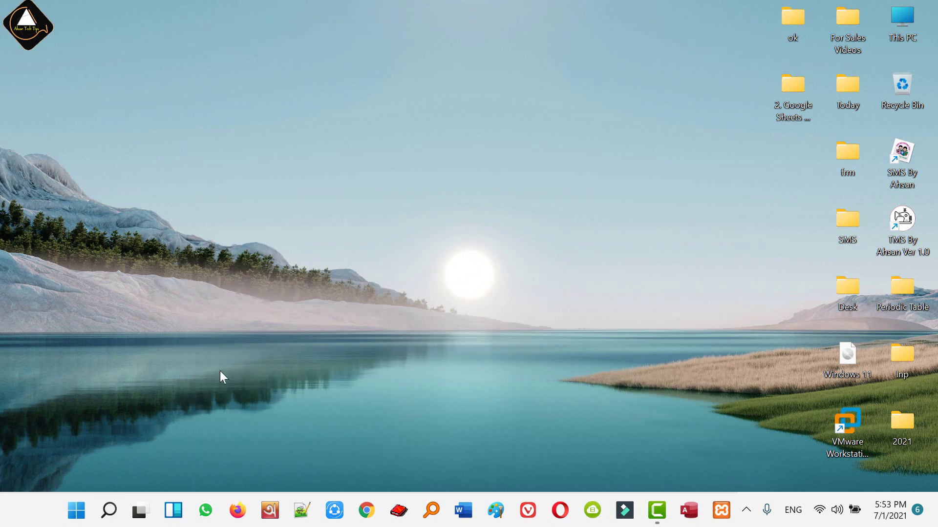
Switch to the Test virtual desktop, check its context options in the task view, and return to the main desktop
left_click(139, 510)
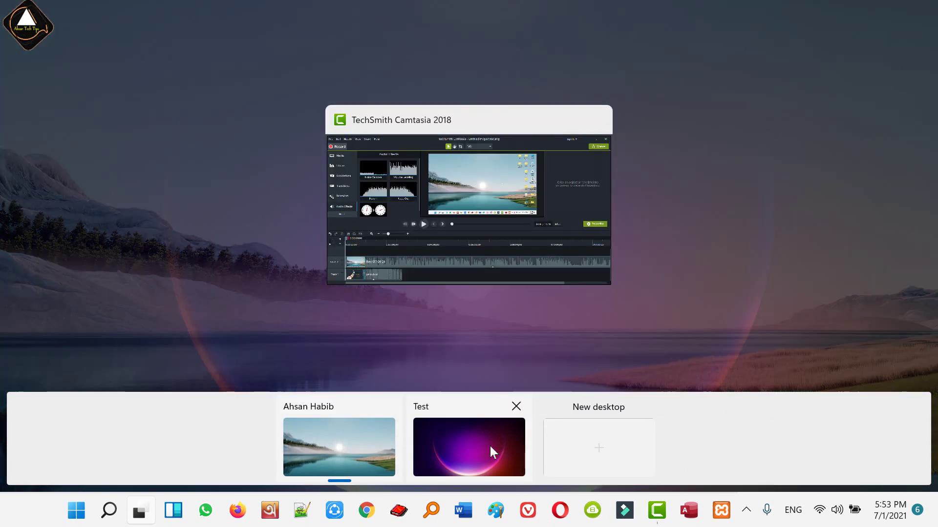
left_click(491, 446)
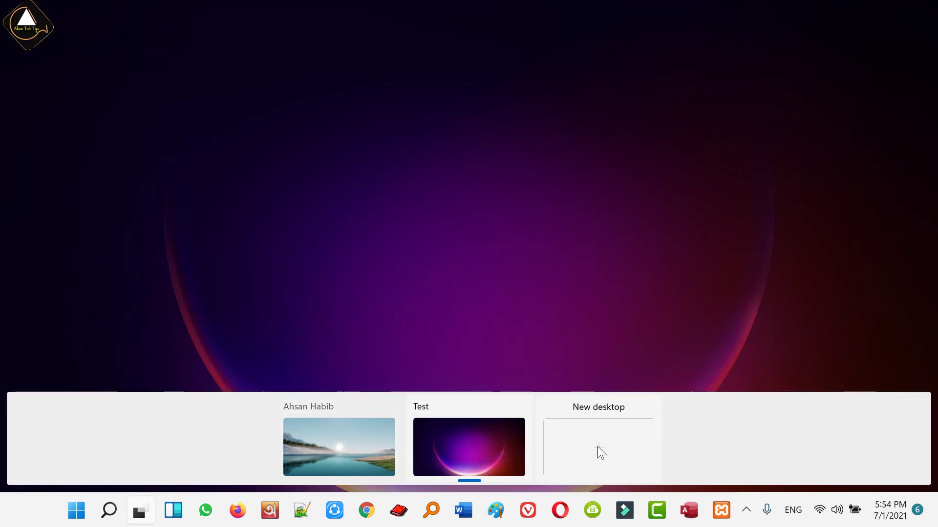
right_click(467, 441)
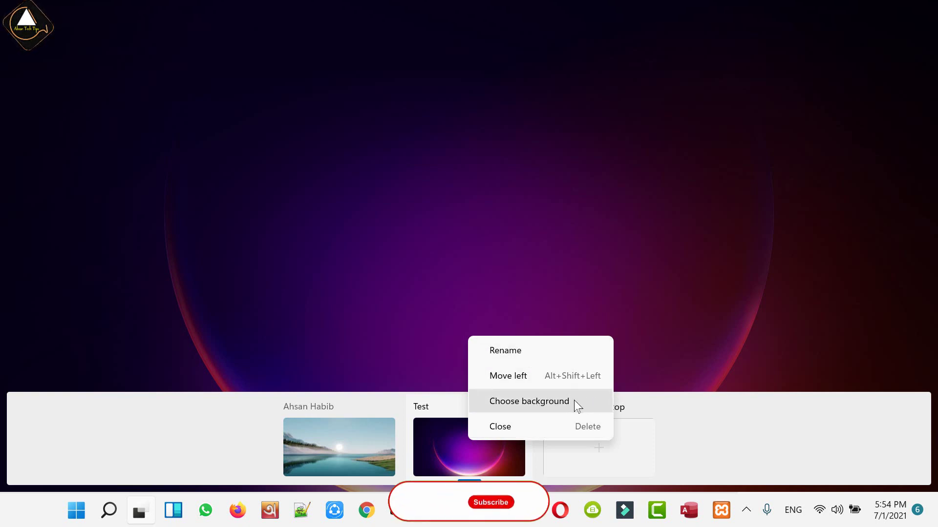
left_click(339, 447)
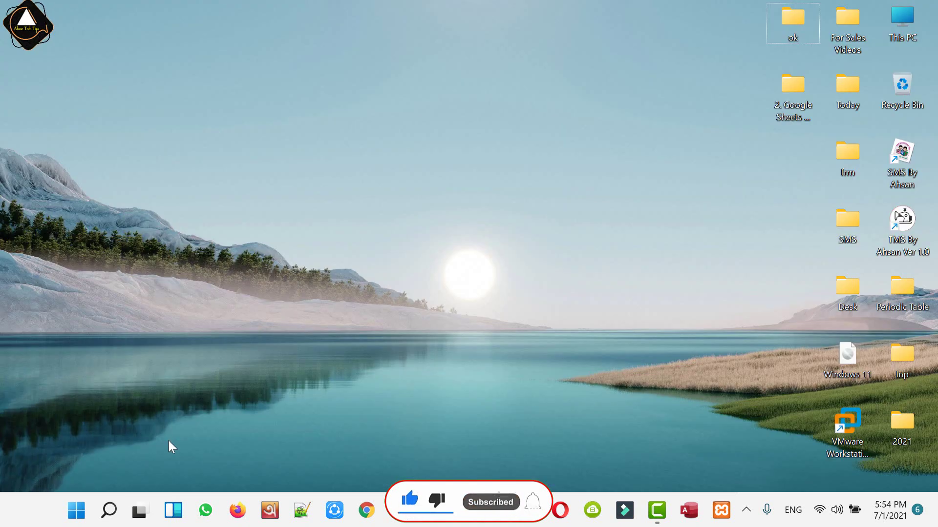
Look through the widgets board, move the Weather widget to the top of the second column, and close the board
left_click(176, 510)
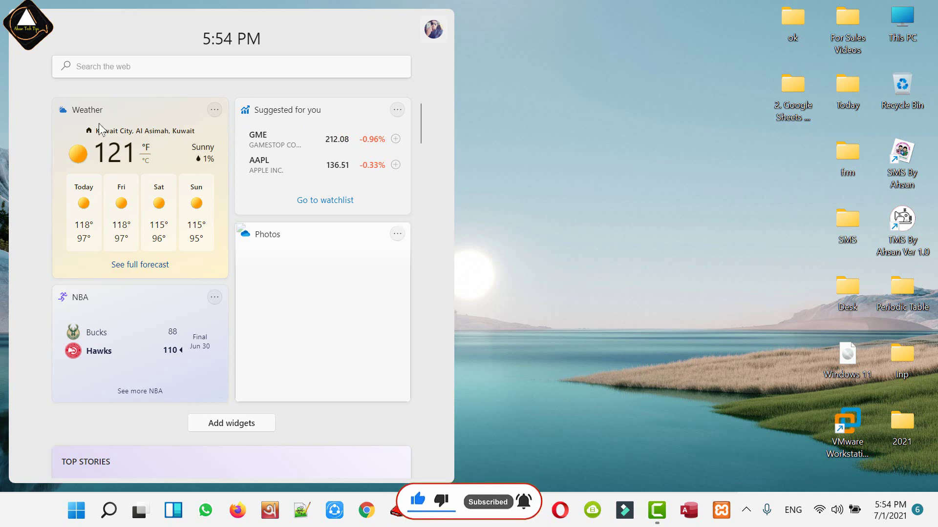
scroll(234, 310, "down", 1)
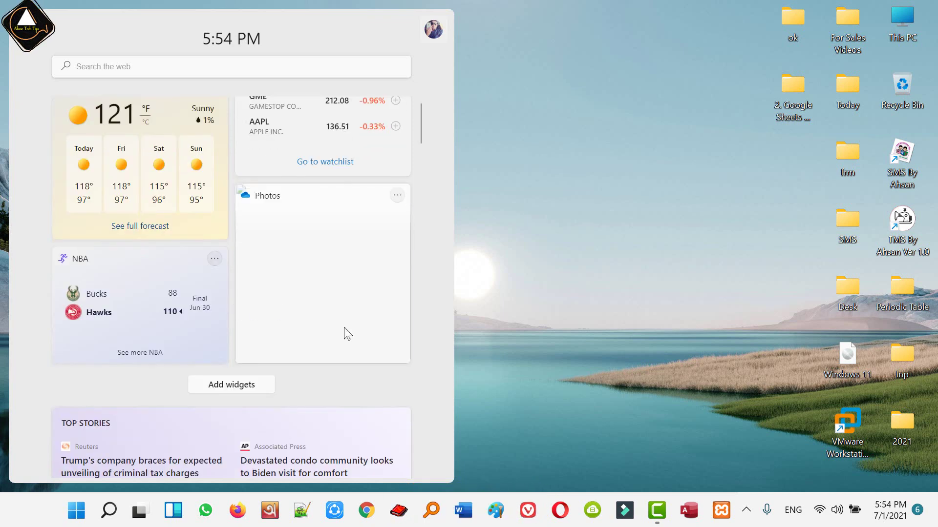
scroll(355, 293, "down", 3)
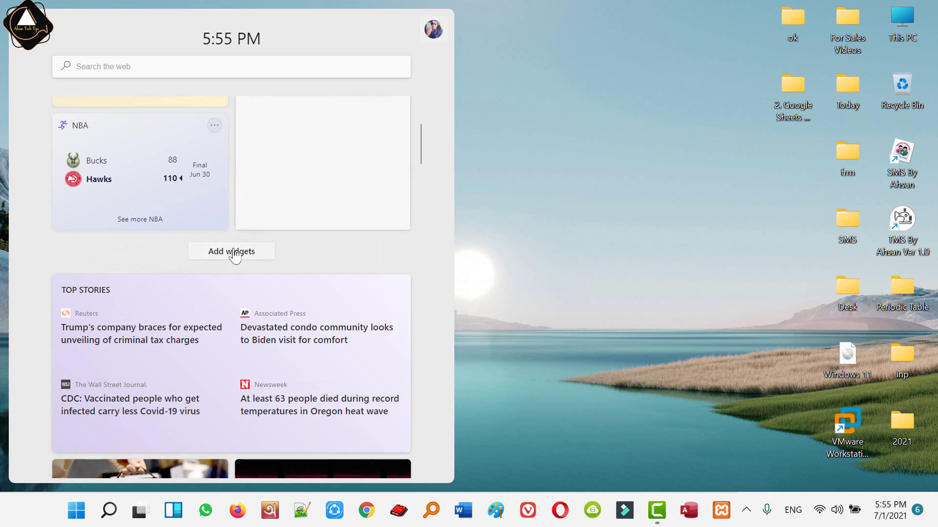
scroll(299, 293, "up", 4)
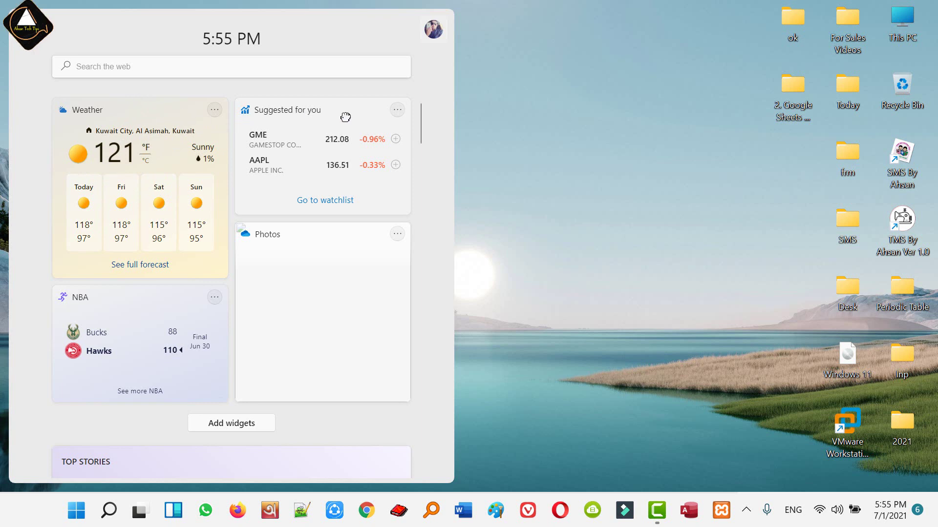
left_click_drag(207, 109, 329, 115)
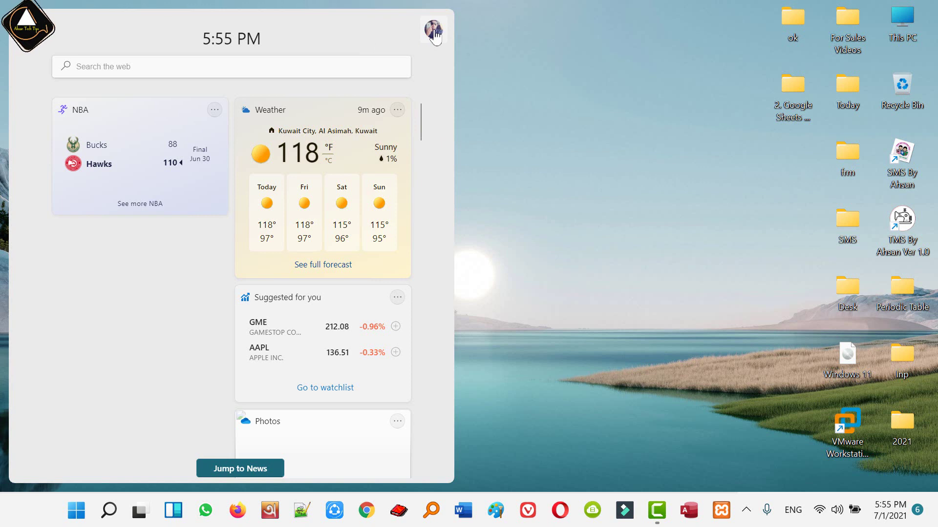
left_click(458, 139)
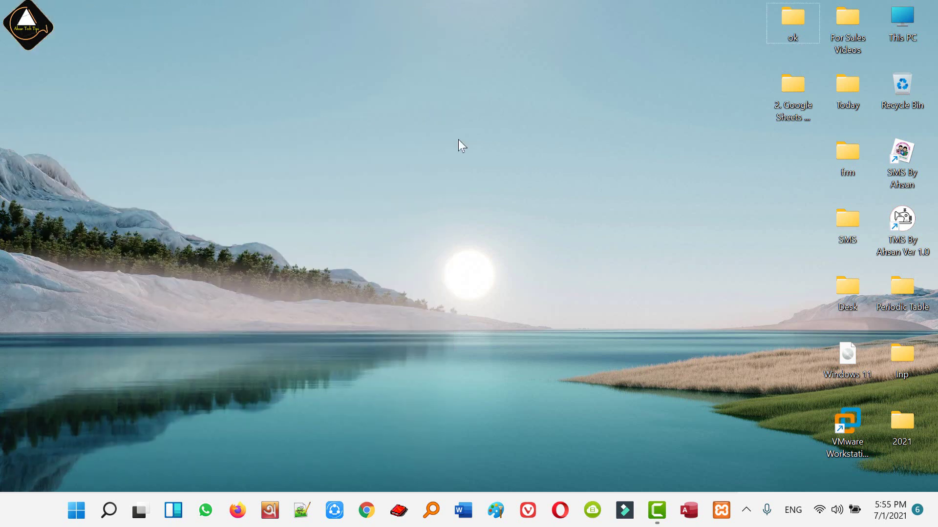
Open the properties of This PC, and collapse and re-expand the device specifications
right_click(906, 19)
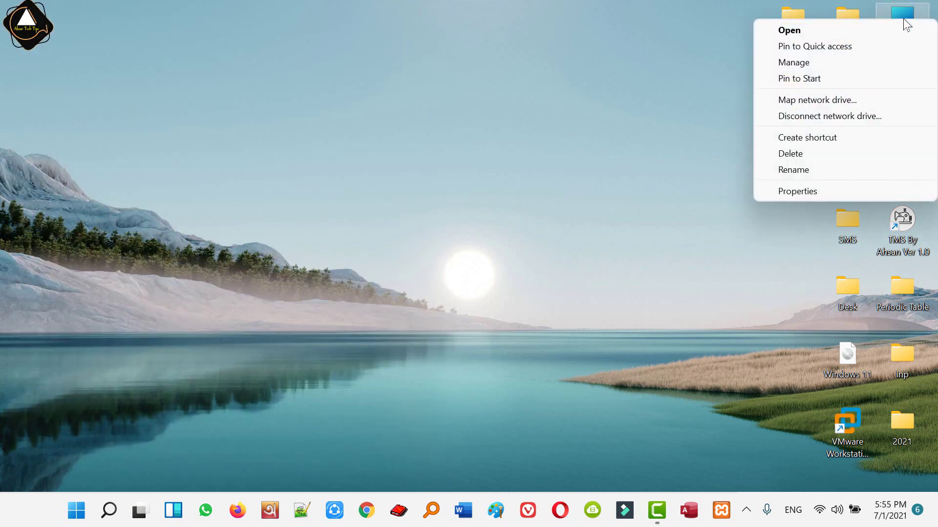
left_click(810, 191)
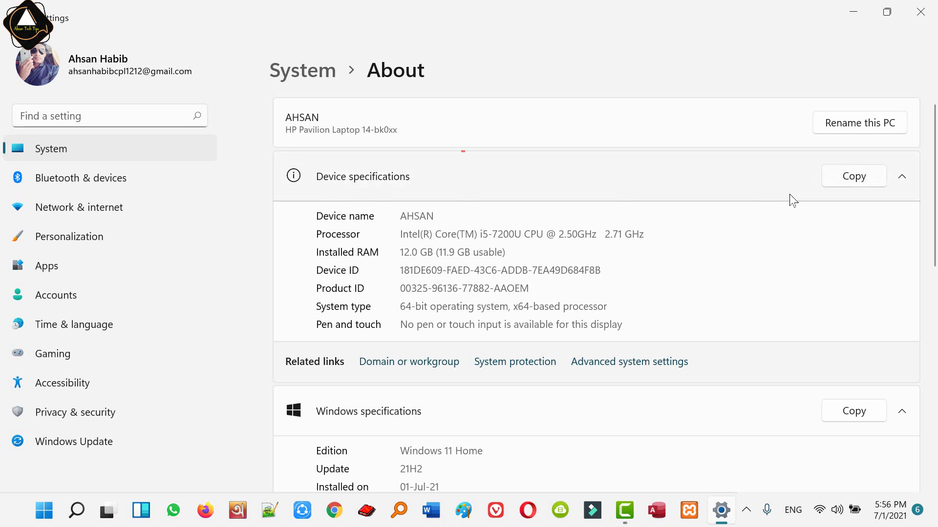
left_click(902, 177)
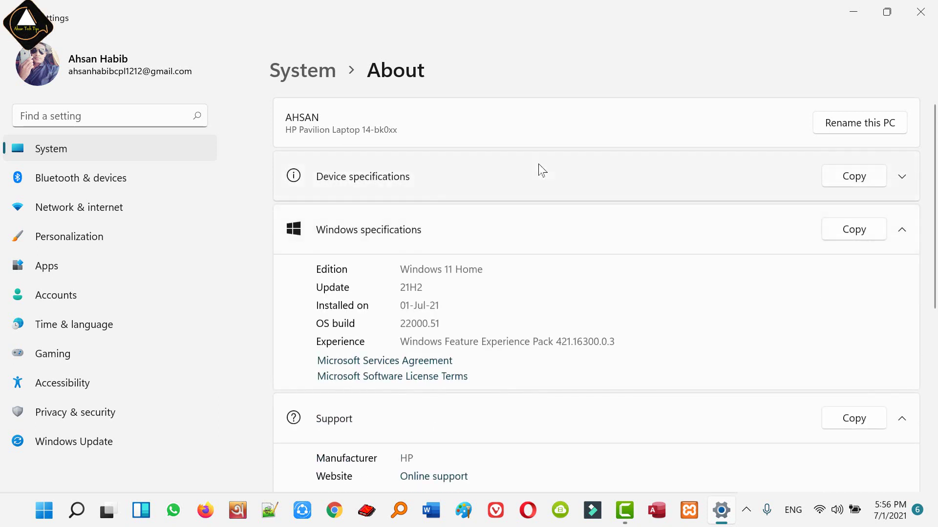
left_click(902, 178)
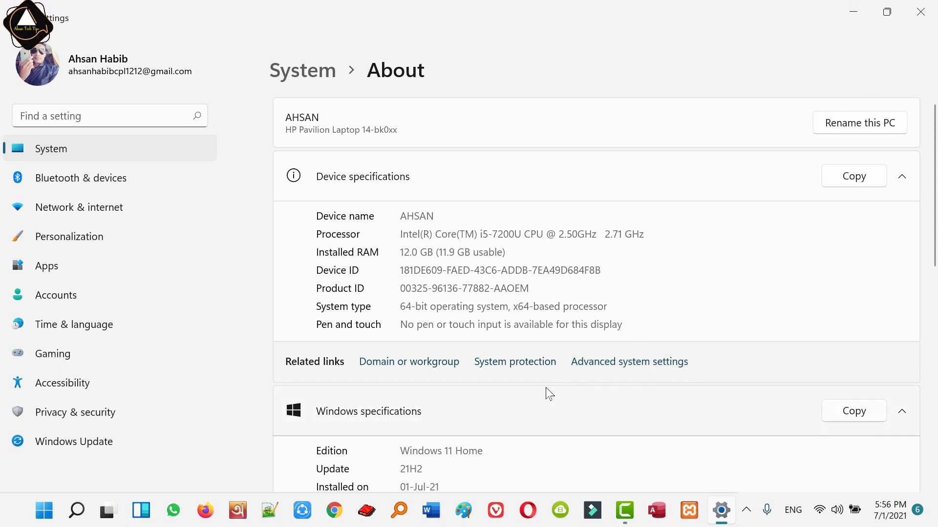
Open the domain or workgroup settings, view the hardware, advanced, system protection and remote pages, and close the dialog
left_click(428, 369)
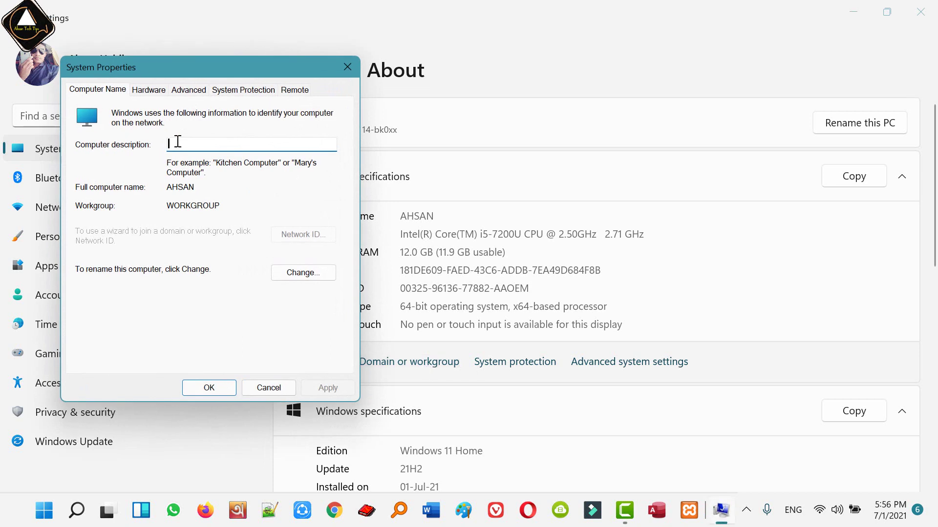
left_click(153, 92)
left_click(190, 91)
left_click(244, 93)
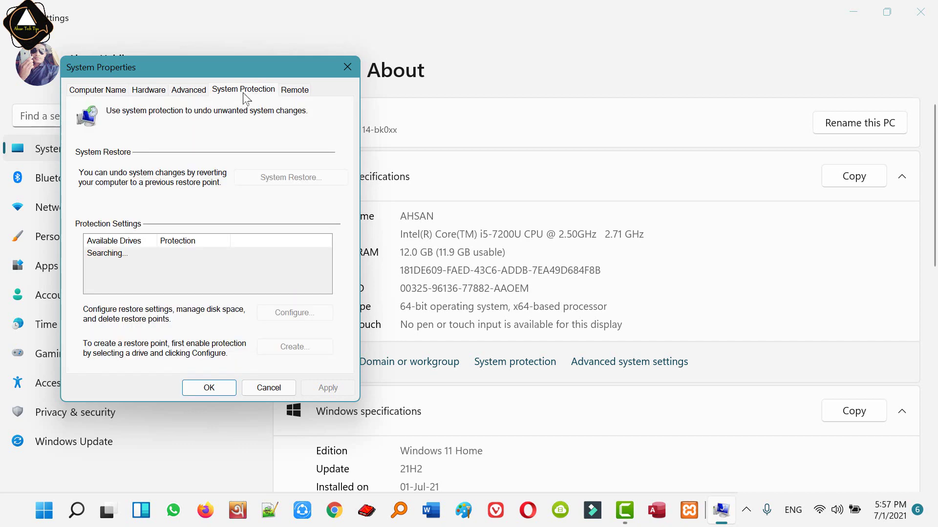
left_click(294, 90)
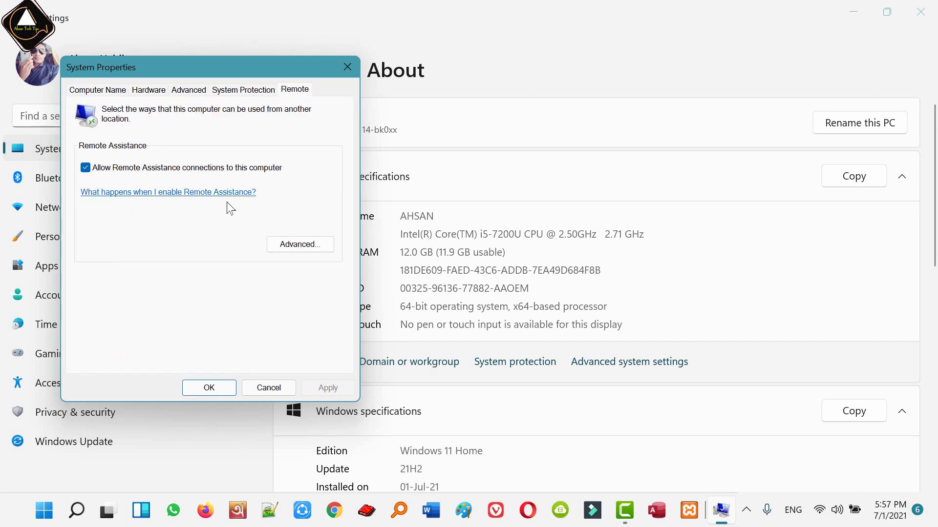
left_click(357, 72)
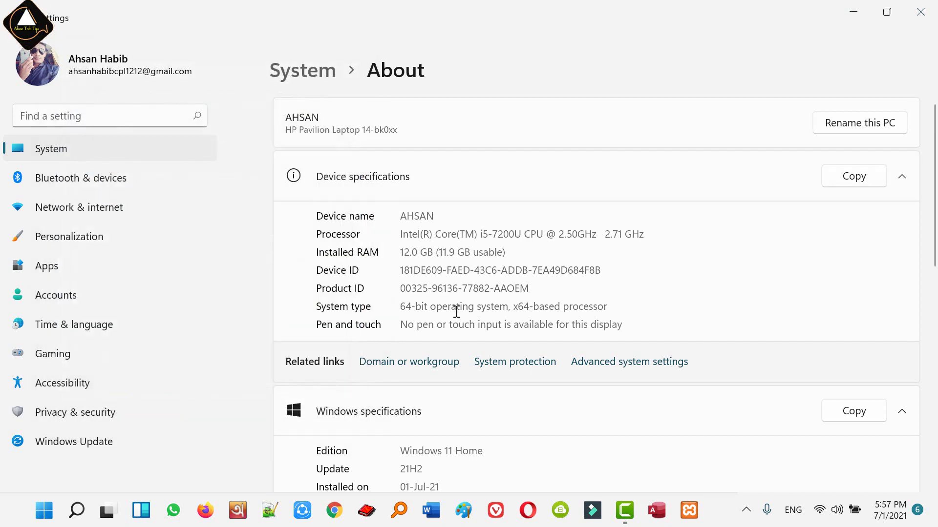
View the system protection settings and the advanced system settings from the related links, closing each dialog without changes
left_click(528, 362)
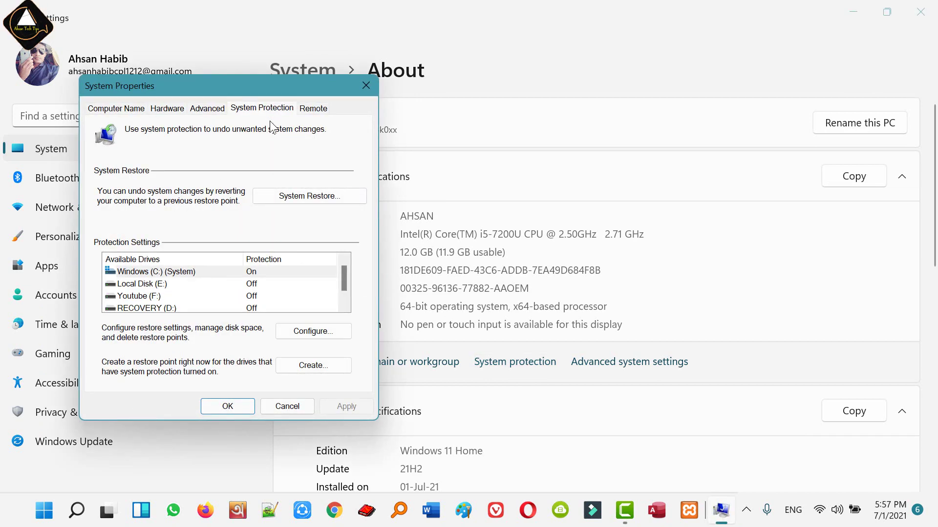
left_click(366, 86)
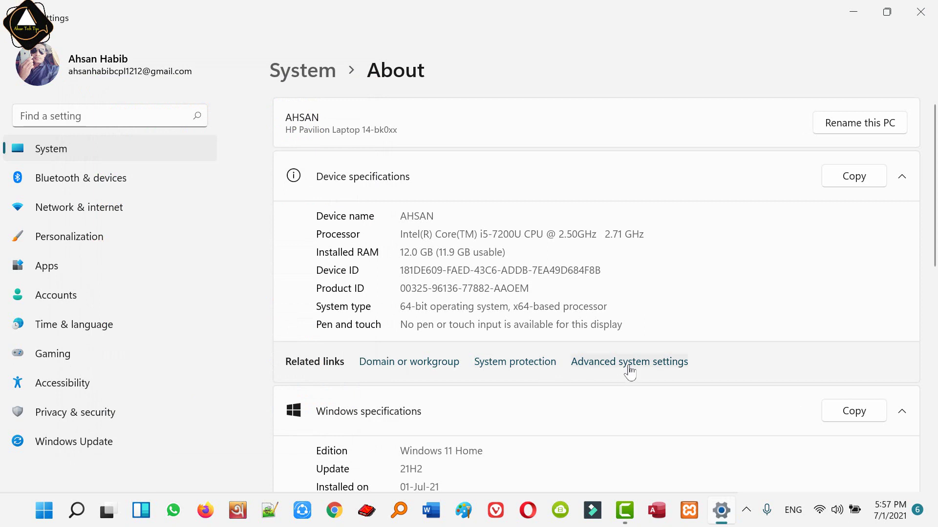
left_click(653, 364)
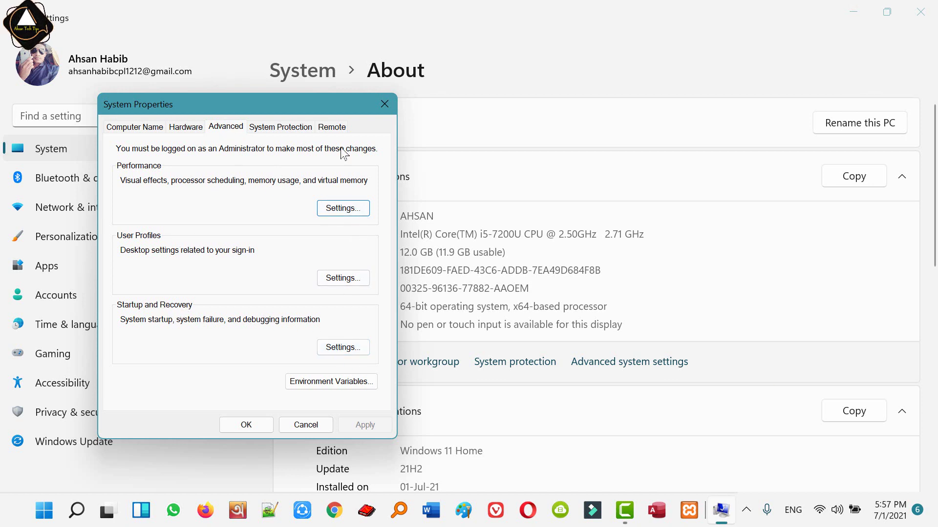
left_click(385, 106)
Examine the Windows specifications, support information and related settings on the About page, and close Settings
scroll(673, 310, "down", 5)
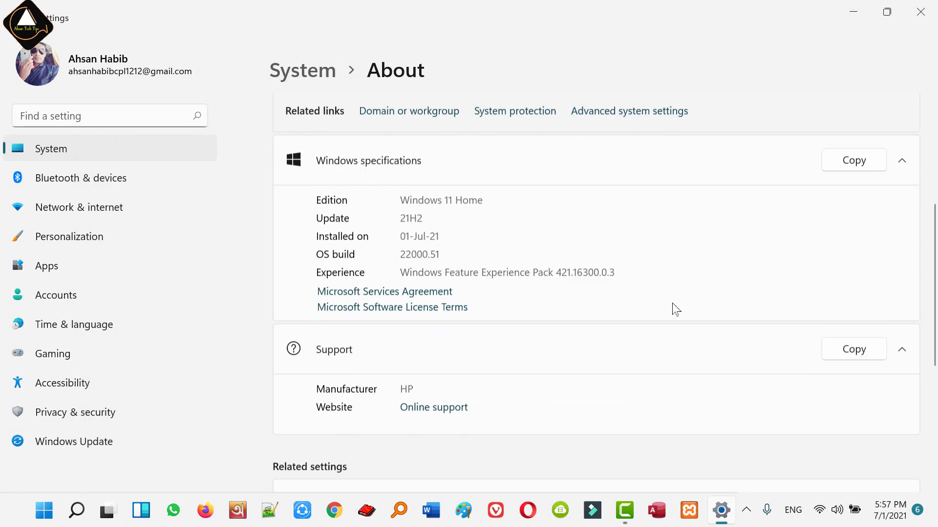
scroll(660, 304, "up", 2)
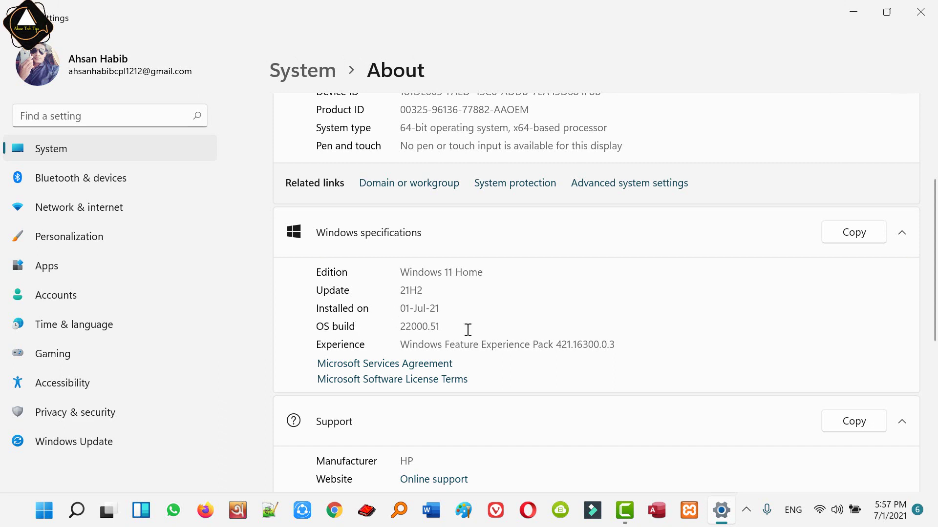
scroll(459, 329, "down", 3)
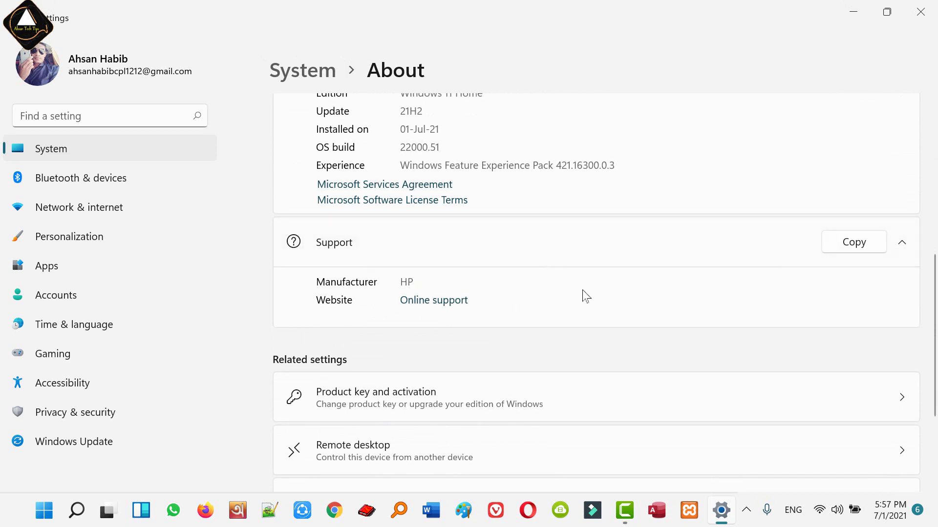
scroll(611, 292, "down", 3)
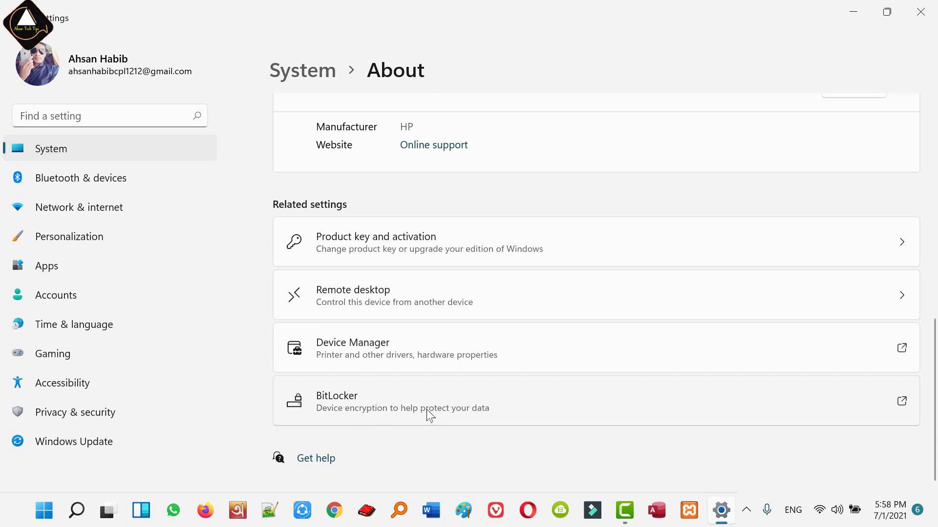
key("alt+F4")
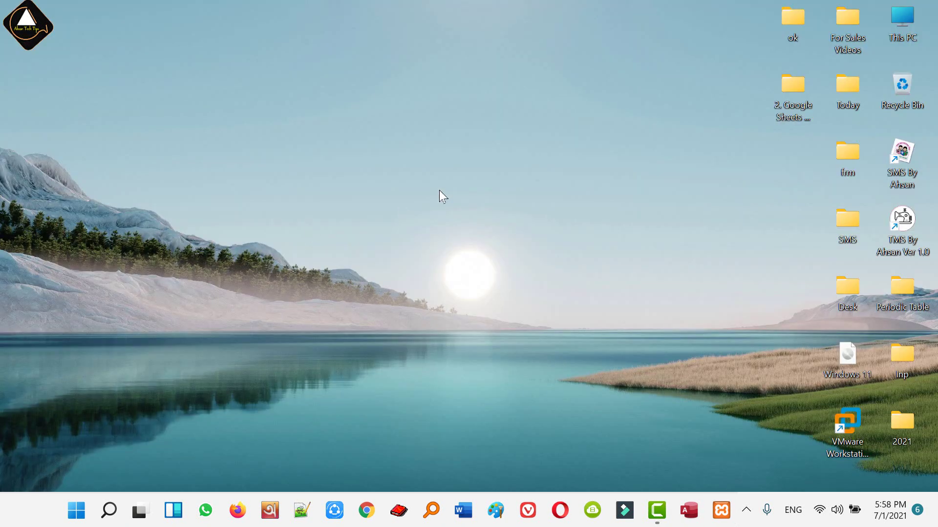
Open This PC in a maximized window and check the options for creating new items there
double_click(906, 29)
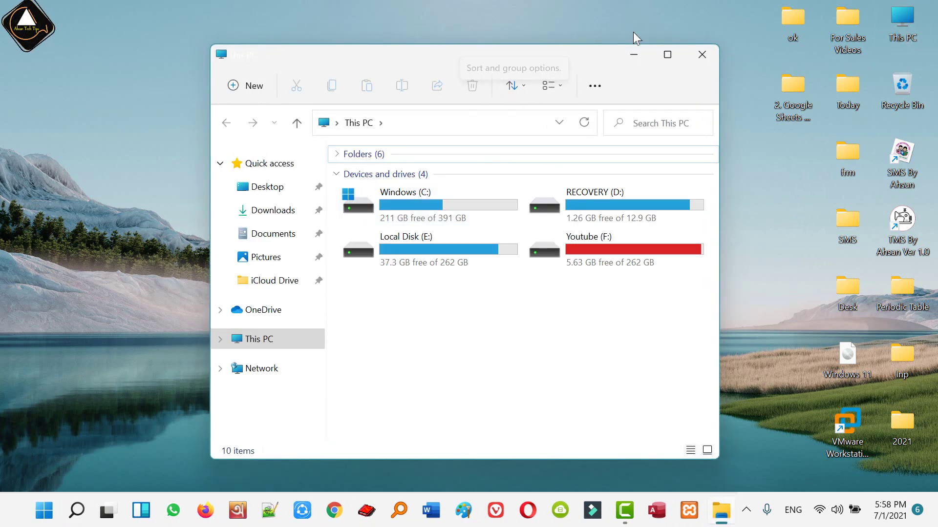
left_click(667, 55)
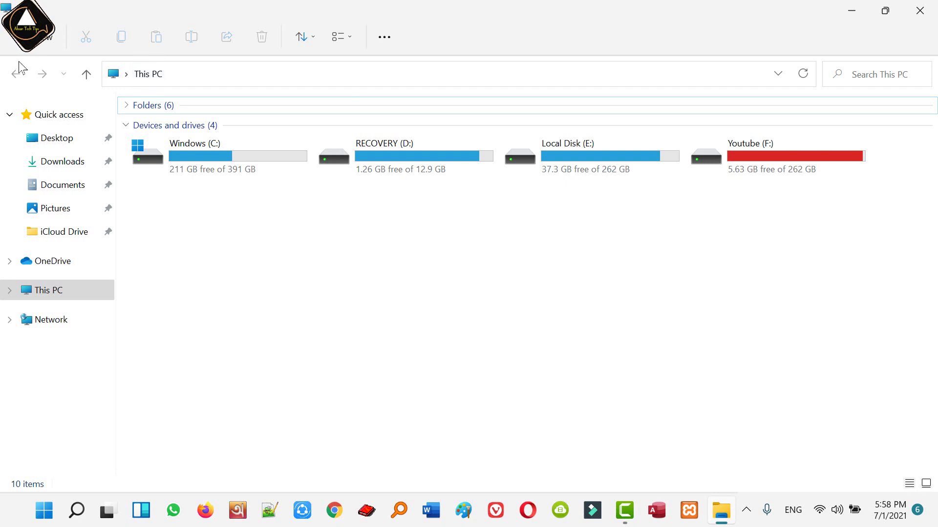
key("Down")
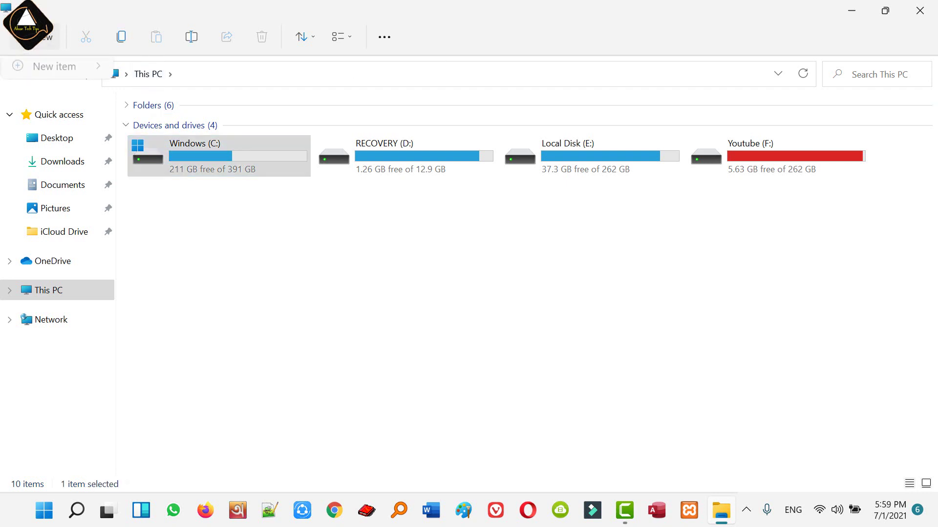
left_click(33, 48)
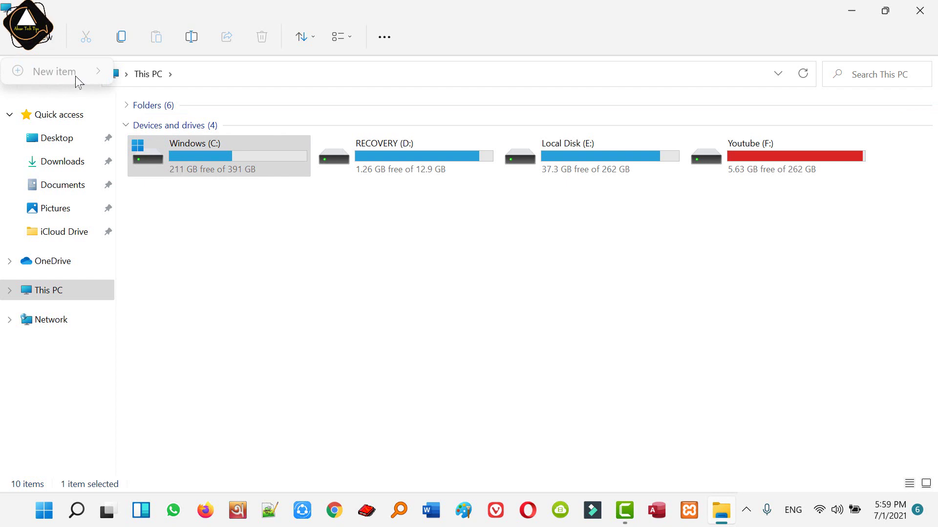
left_click(341, 274)
Open the RECOVERY (D:) drive and view the list of new item types without creating anything
double_click(402, 173)
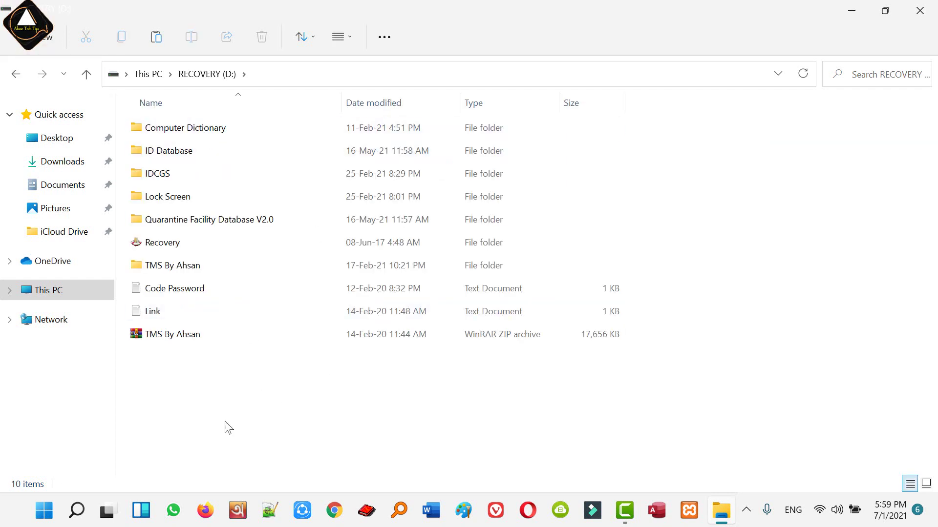
left_click(39, 39)
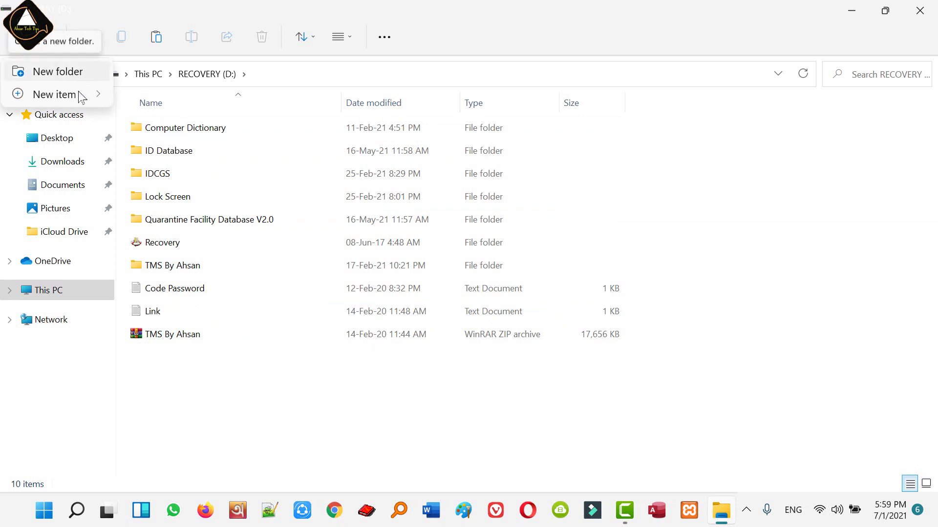
mouse_move(90, 96)
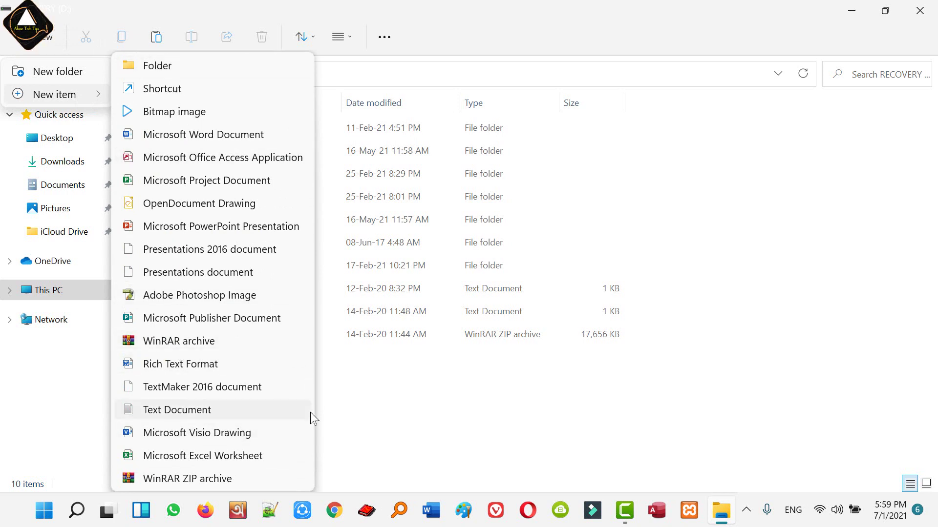
left_click(410, 420)
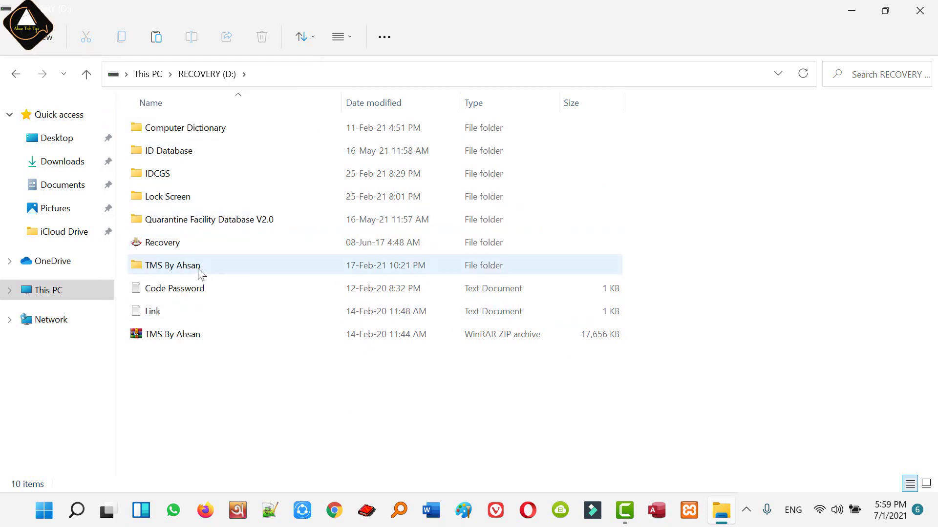
Create a new folder on the RECOVERY (D:) drive, keeping the default name
right_click(189, 366)
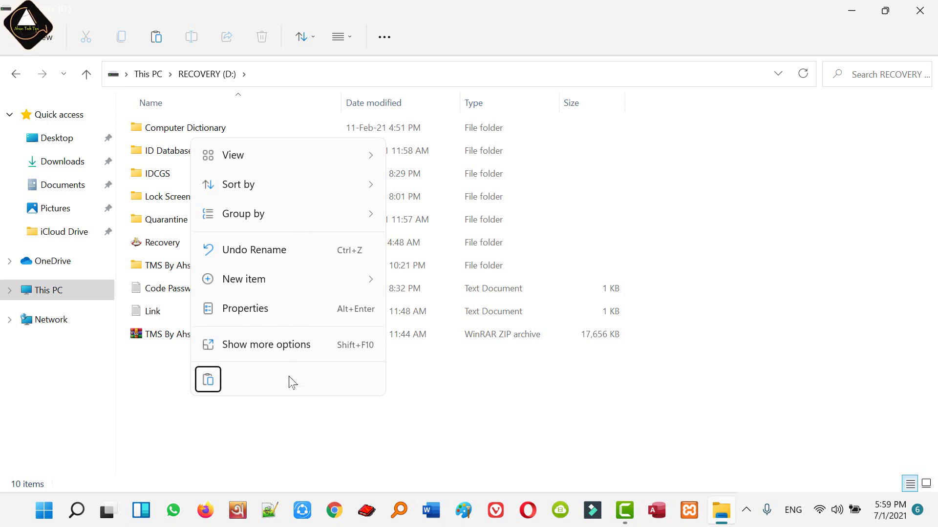
mouse_move(289, 283)
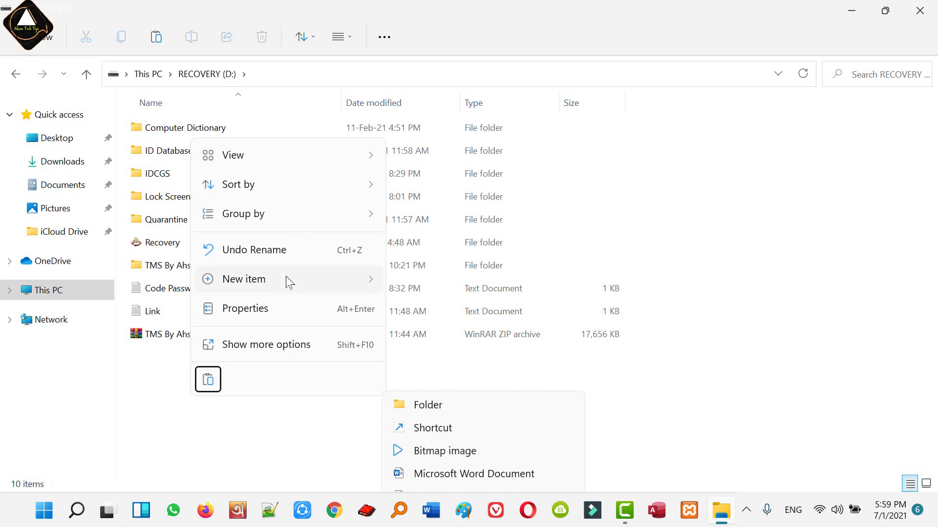
left_click(429, 409)
left_click(198, 398)
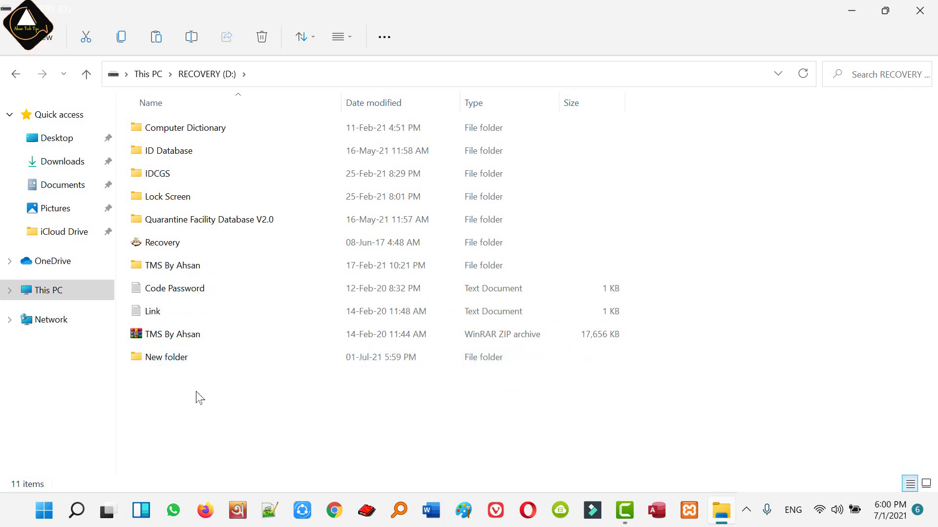
With the new folder selected, view the available sorting and layout options without changing them
left_click(179, 359)
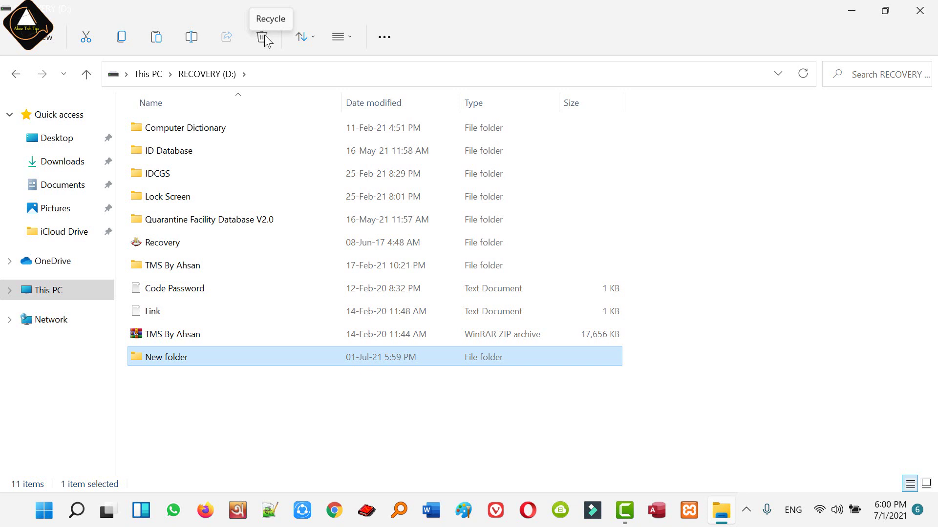
left_click(303, 38)
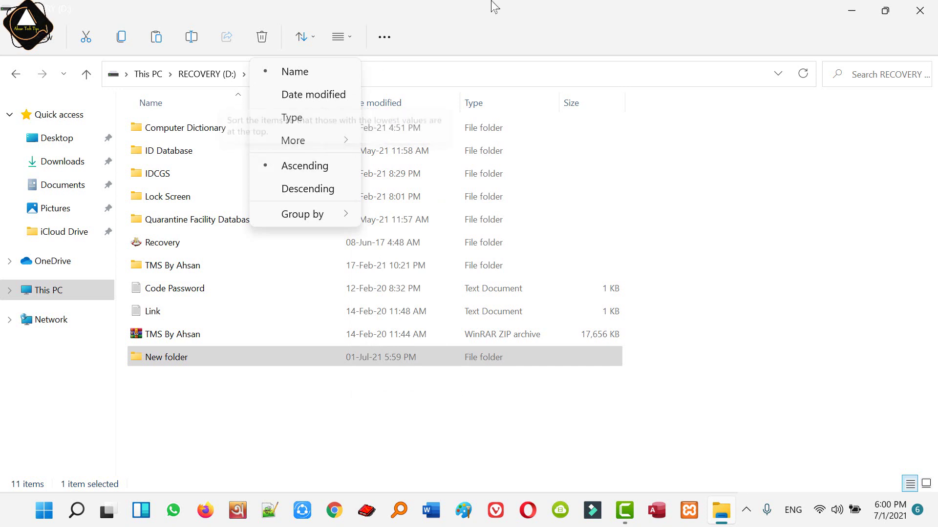
left_click(478, 11)
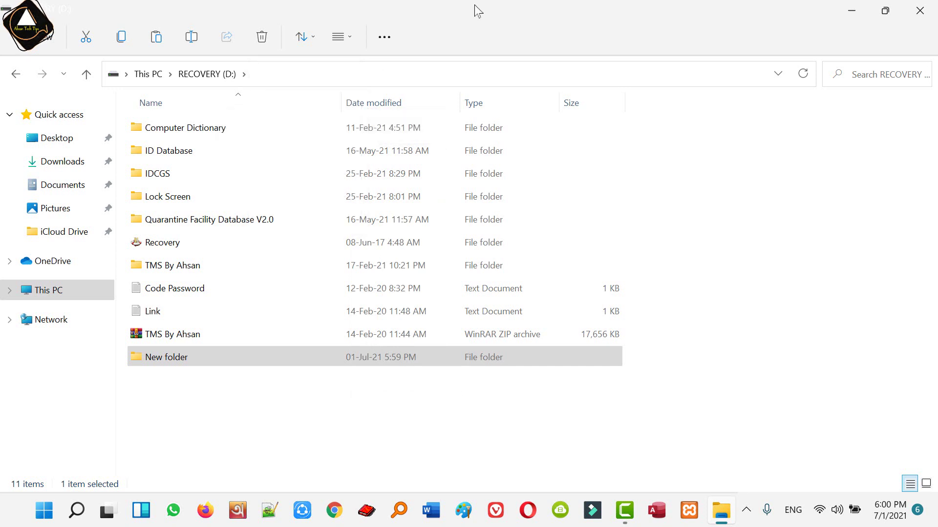
left_click(348, 39)
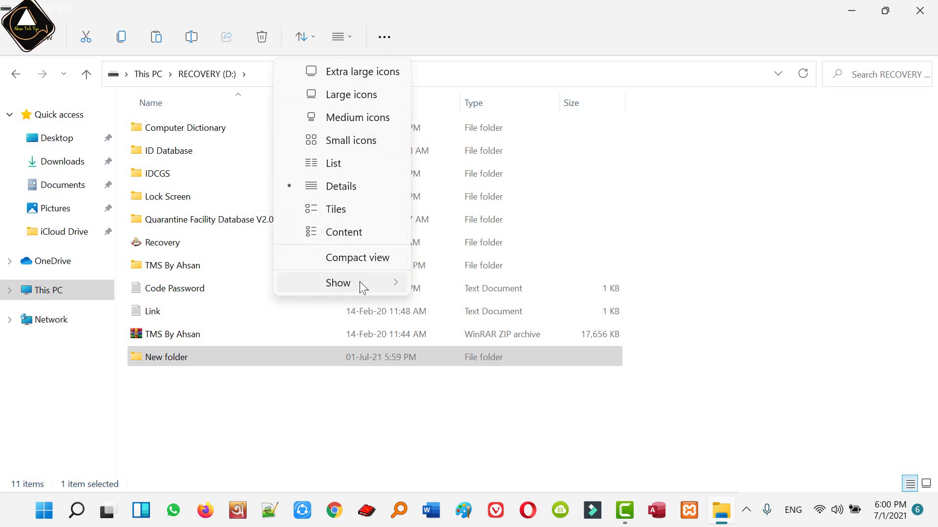
mouse_move(360, 286)
left_click(412, 7)
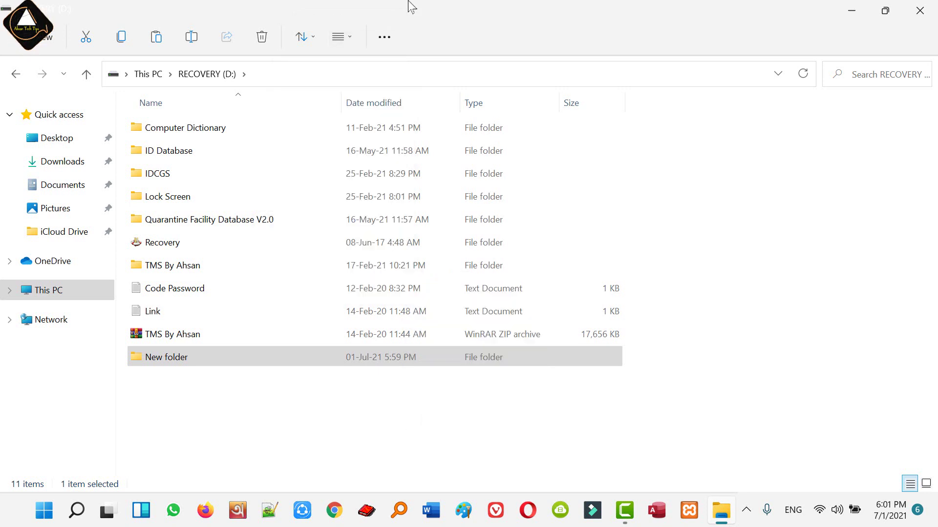
View the additional File Explorer commands and folder options, and the standard and extended context options of the new folder
left_click(390, 37)
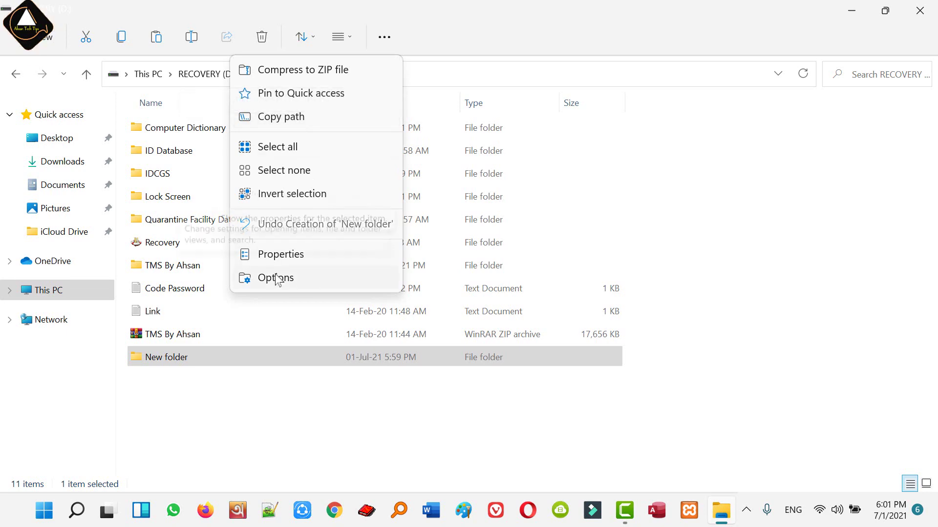
left_click(300, 280)
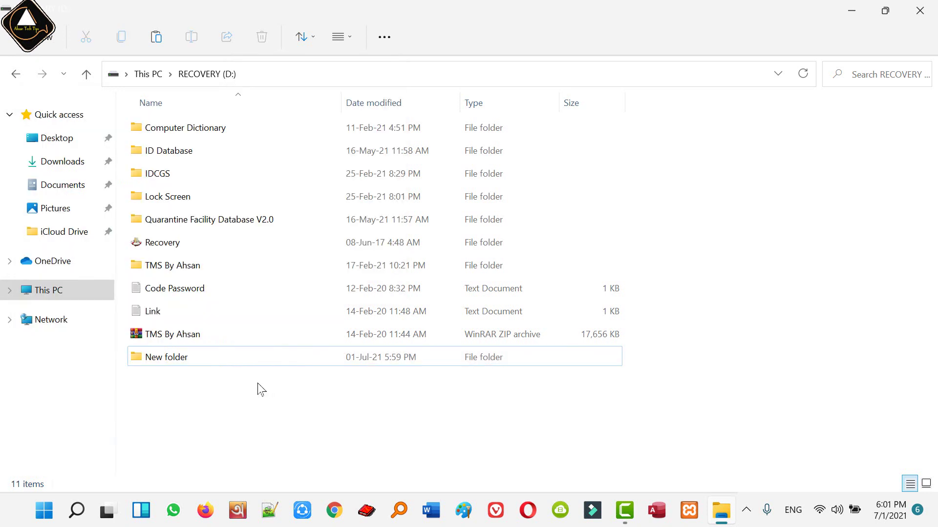
right_click(176, 359)
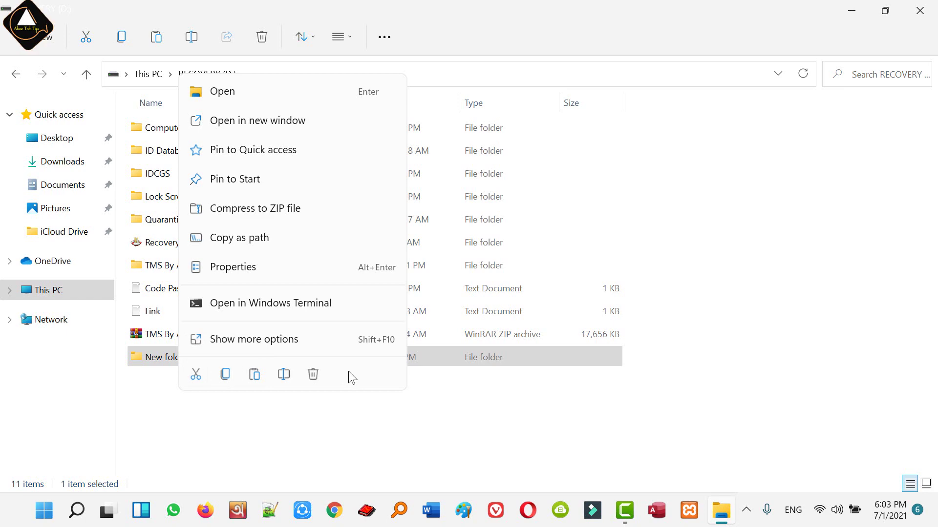
left_click(313, 341)
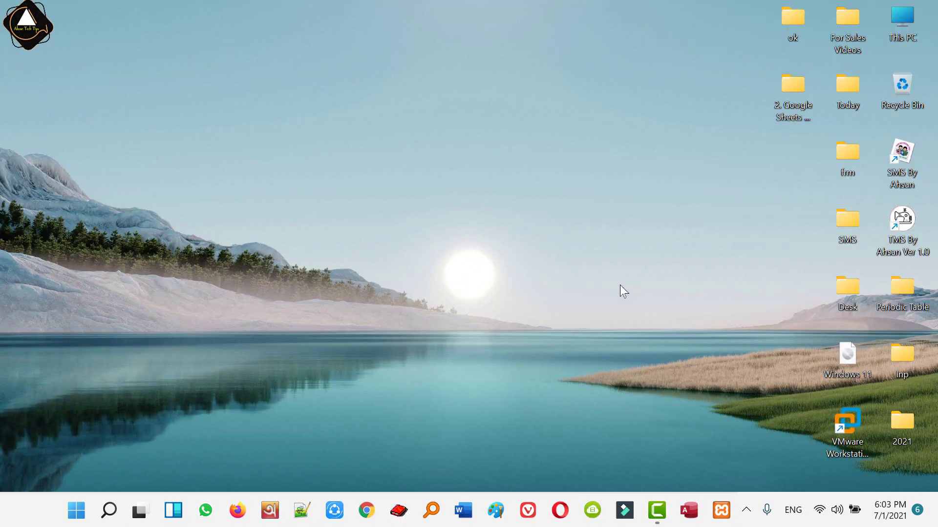
Clear all notifications, expand the July 2021 calendar to the full month, and close the calendar
left_click(896, 517)
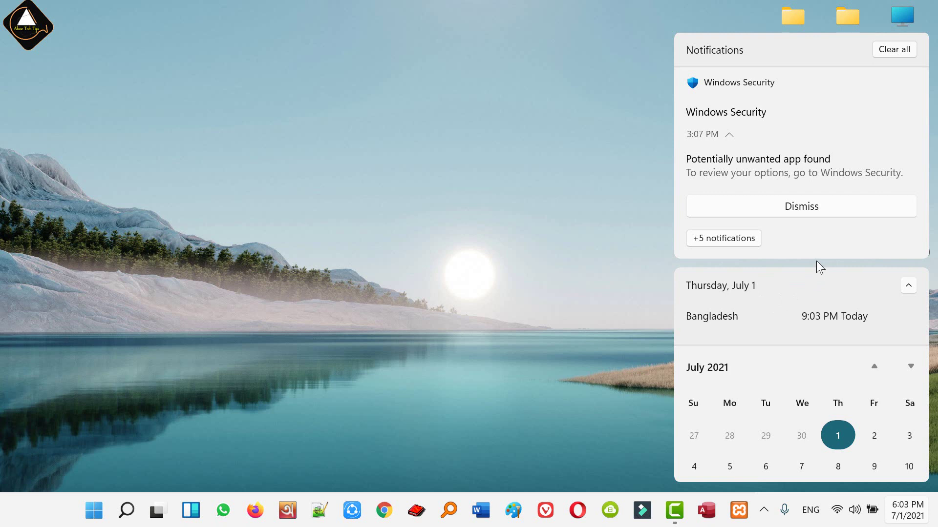
left_click(895, 49)
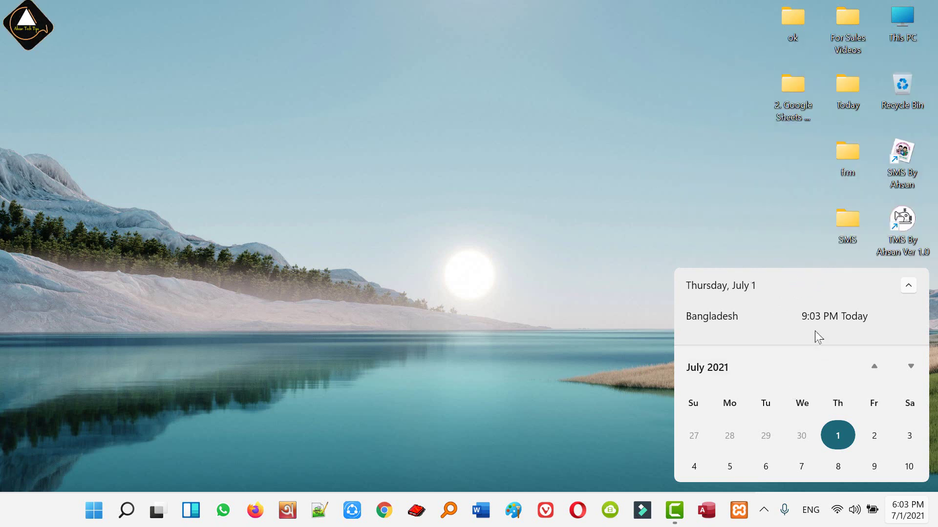
left_click(908, 287)
left_click(907, 287)
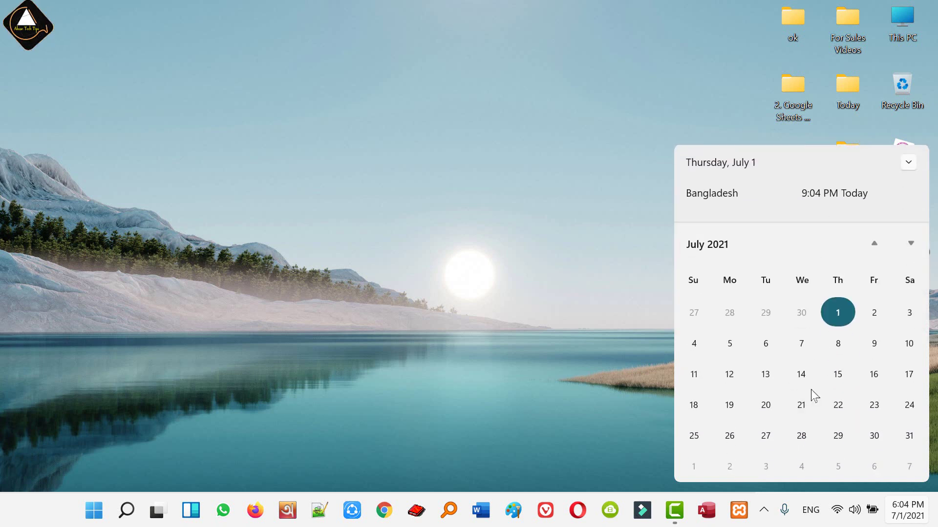
key("Escape")
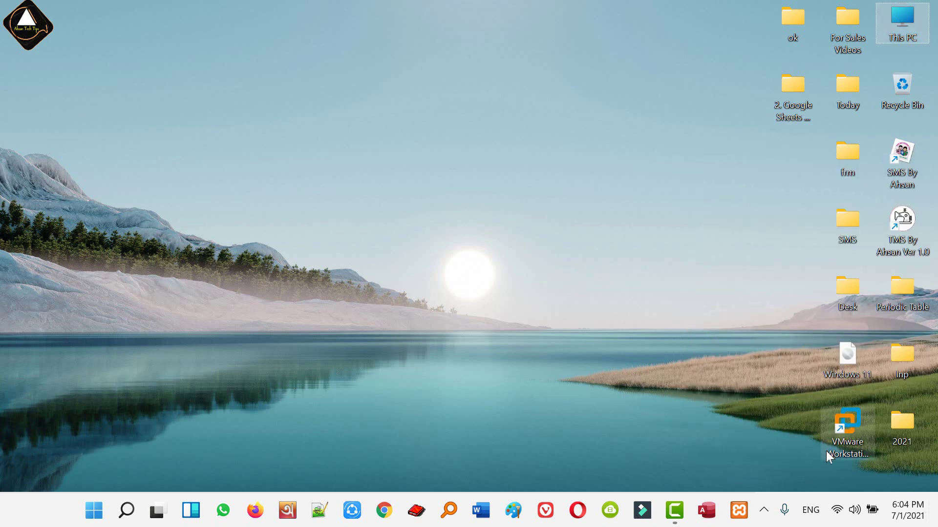
View the context options of the taskbar clock and the quick settings for Wi-Fi, Bluetooth, volume and brightness
right_click(905, 512)
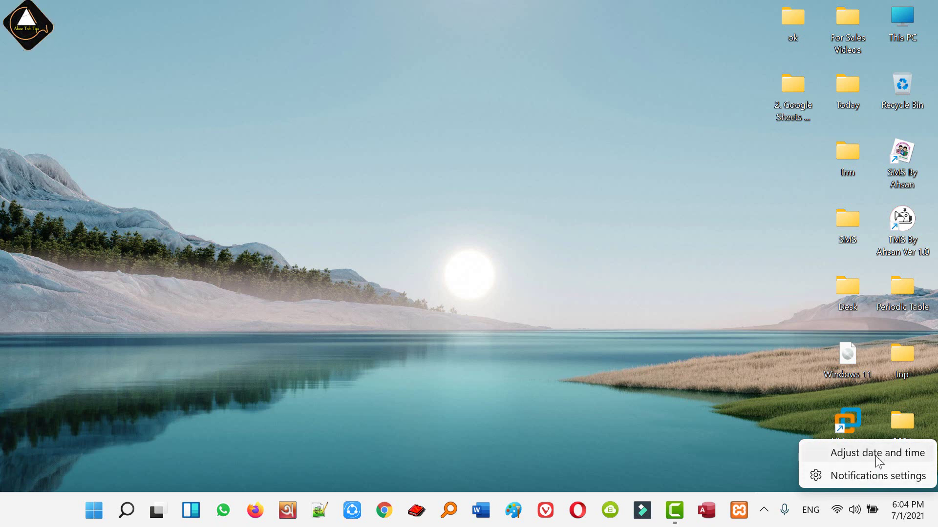
left_click(634, 341)
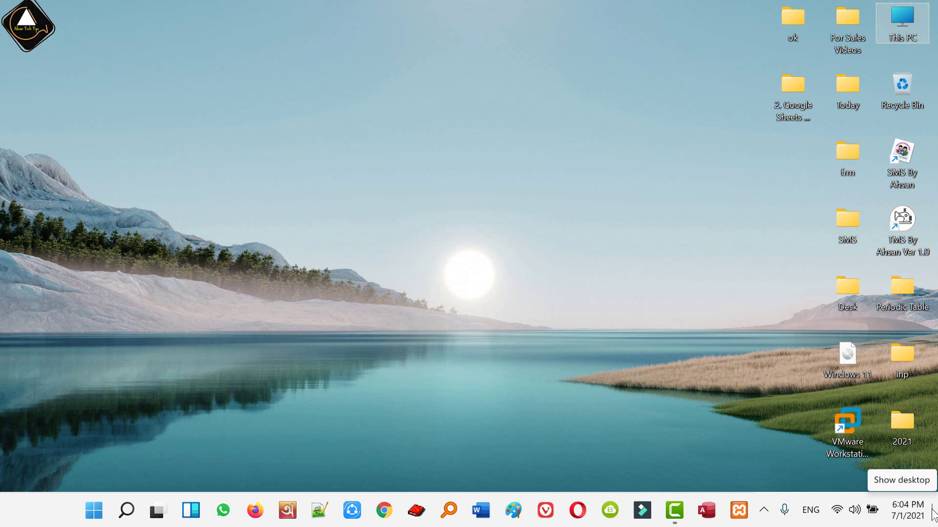
left_click(846, 512)
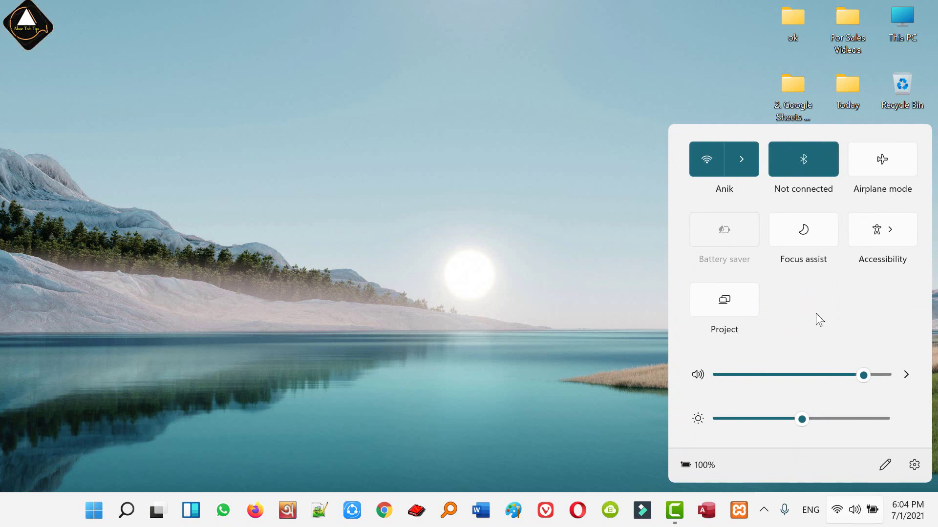
Open Settings from the quick settings and view the Ethernet options under Network & internet
left_click(913, 464)
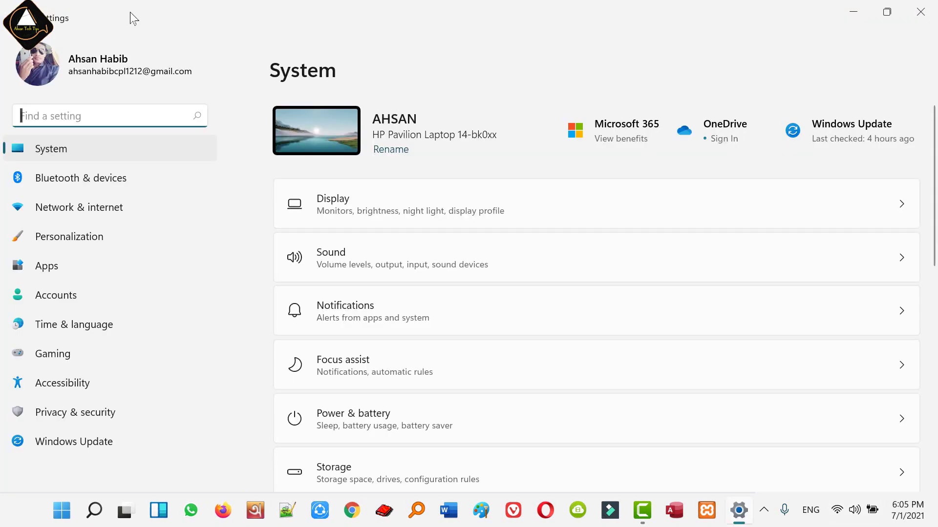
left_click(102, 209)
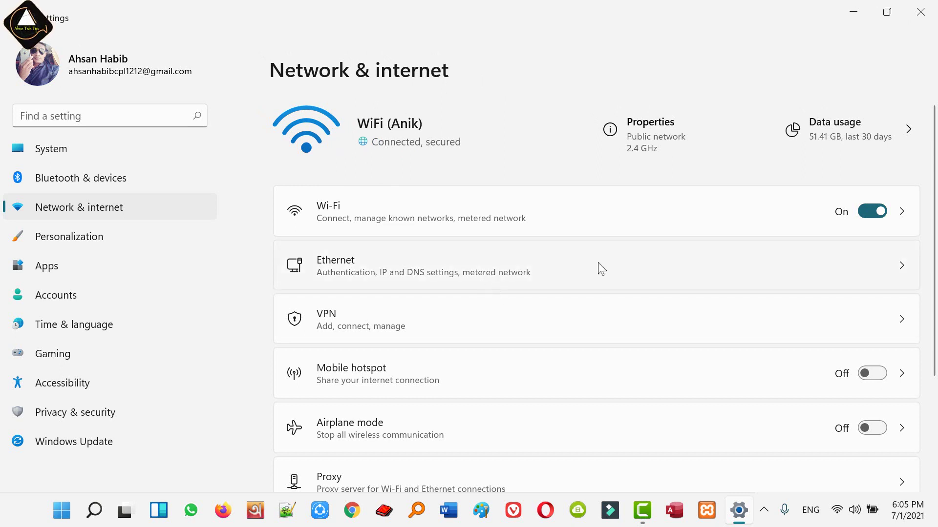
scroll(634, 266, "down", 2)
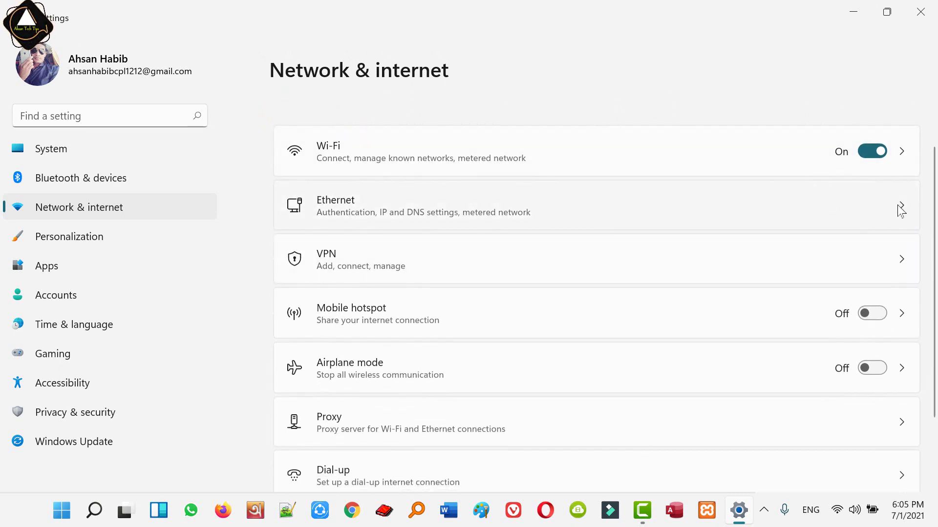
left_click(900, 209)
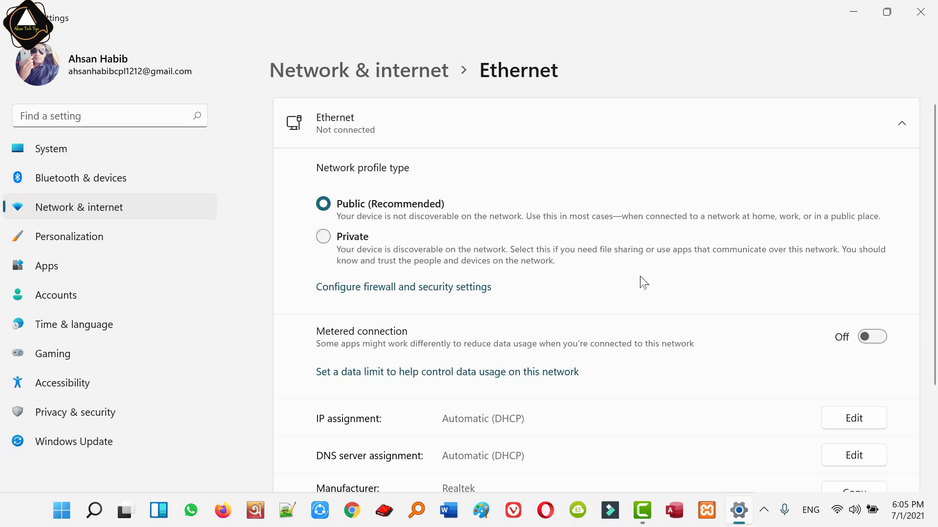
scroll(643, 282, "down", 3)
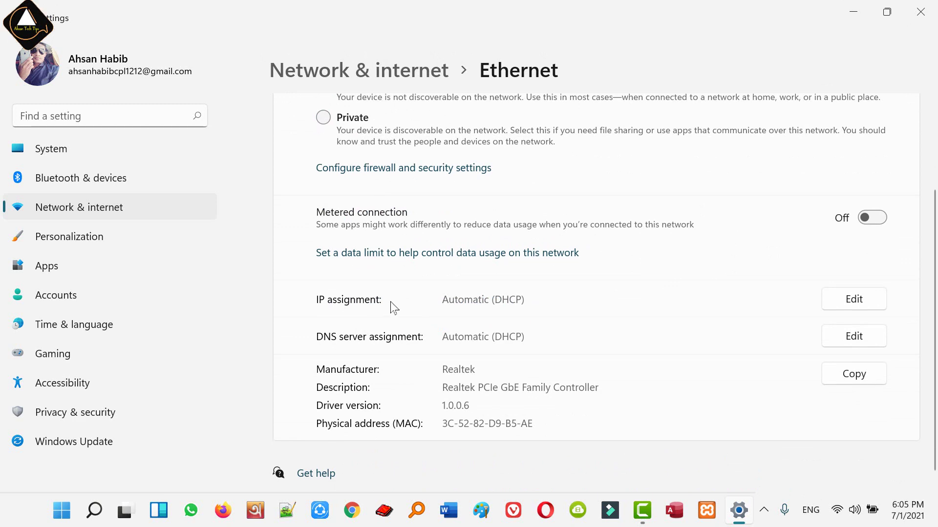
Edit the Ethernet IP assignment, choosing Manual and turning on IPv4
left_click(869, 301)
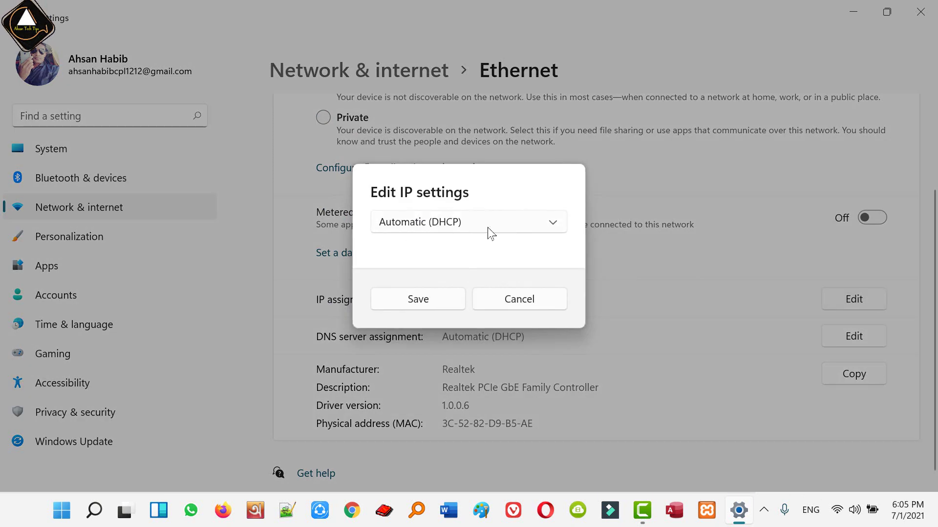
left_click(554, 225)
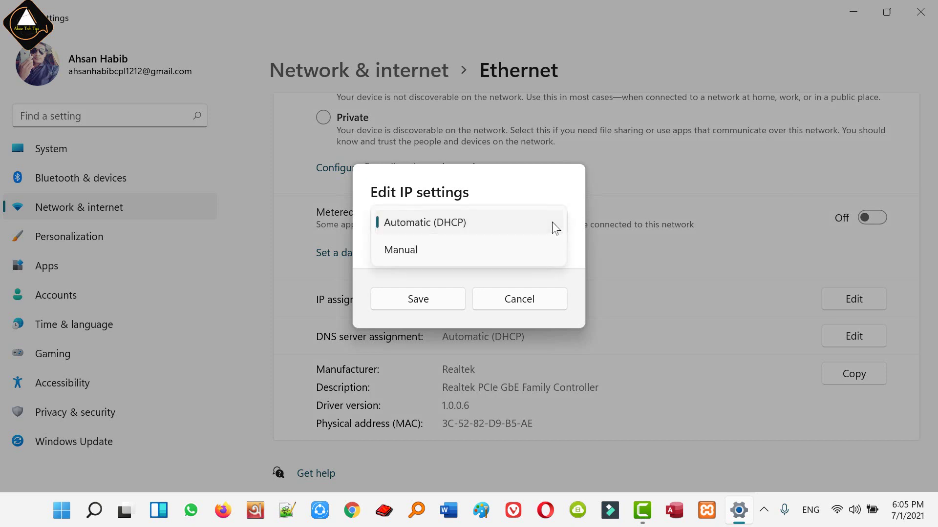
left_click(416, 252)
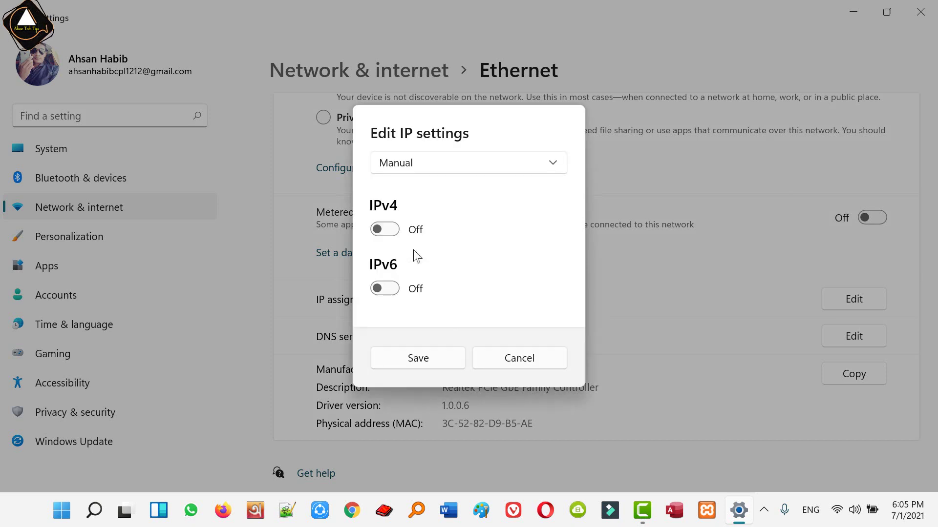
left_click(386, 229)
Examine the IPv4 address, subnet mask, gateway and DNS fields, cancel the IP edit without saving, and close Settings
left_click(405, 176)
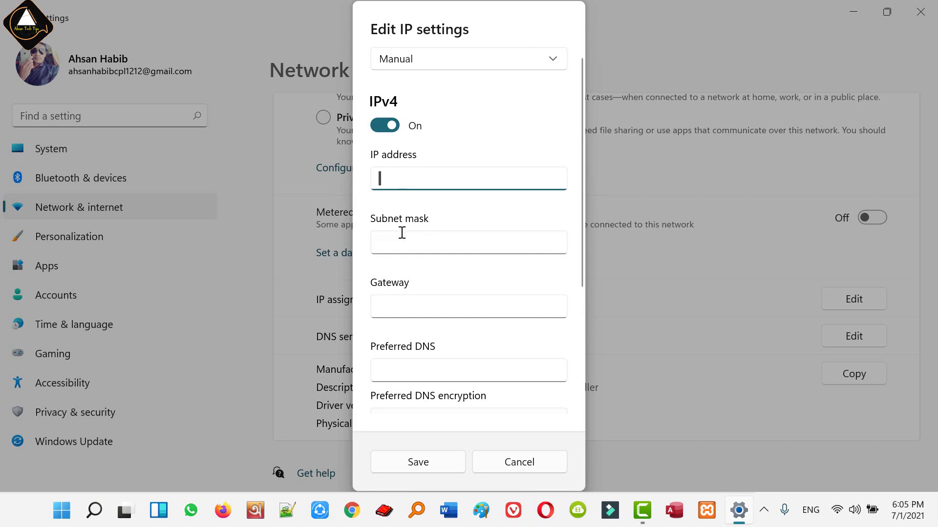
left_click(410, 237)
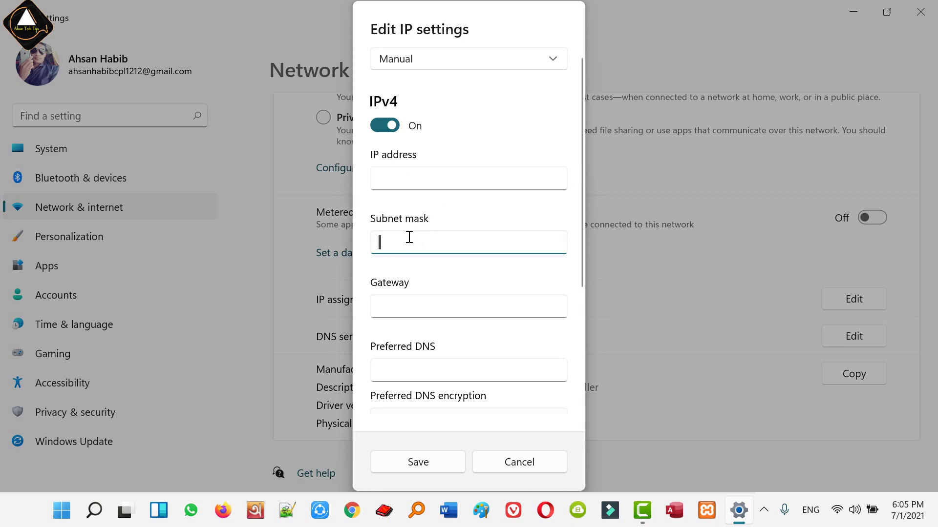
left_click(412, 310)
left_click(405, 373)
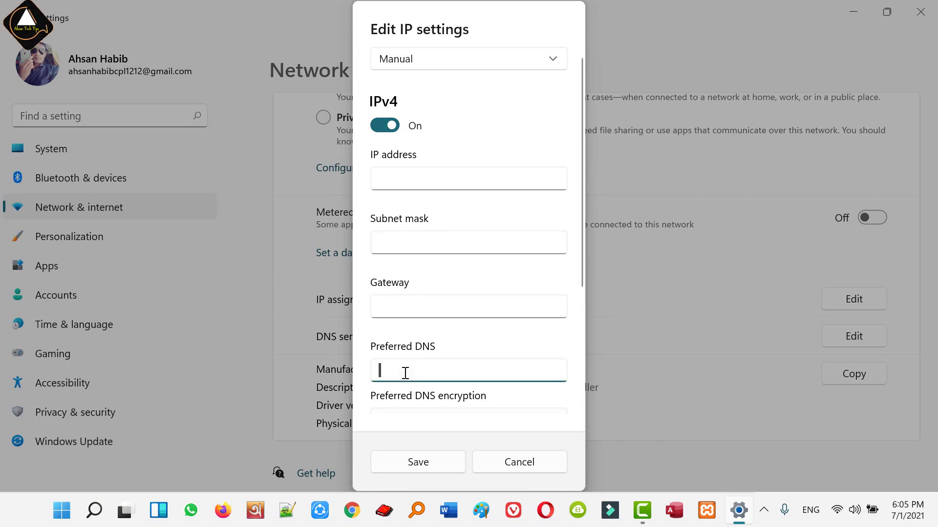
scroll(517, 325, "down", 4)
scroll(483, 274, "up", 4)
scroll(493, 229, "down", 4)
scroll(503, 244, "up", 4)
scroll(420, 342, "down", 4)
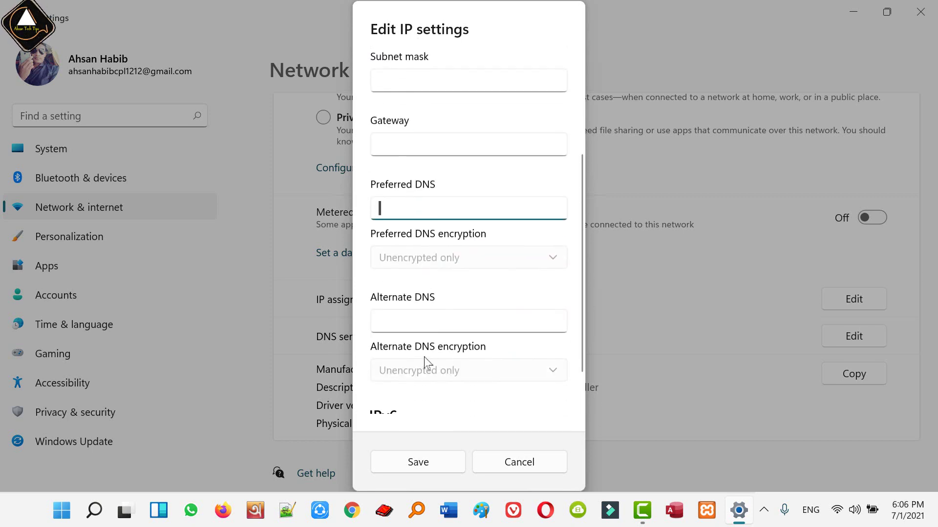
left_click(519, 463)
key("alt+F4")
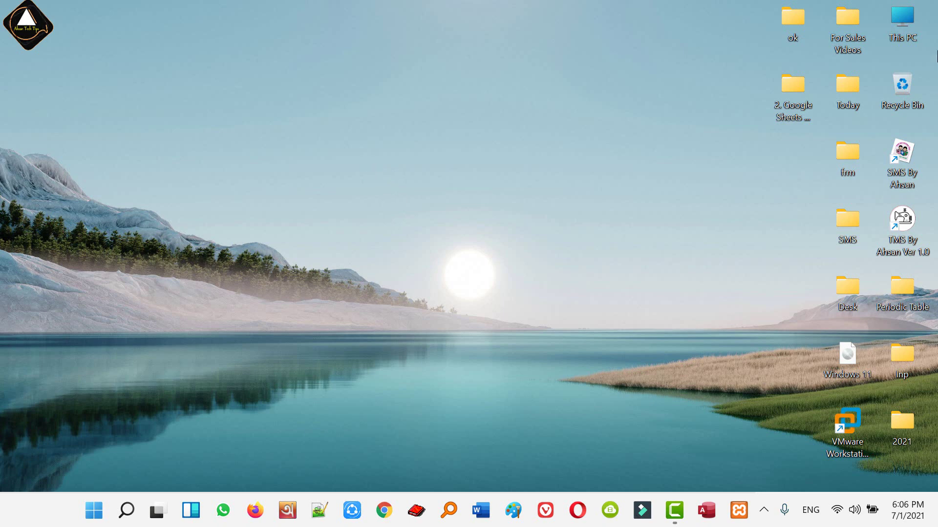
Open File Explorer and go to the Network and Sharing Center through the properties of Network
key("super+e")
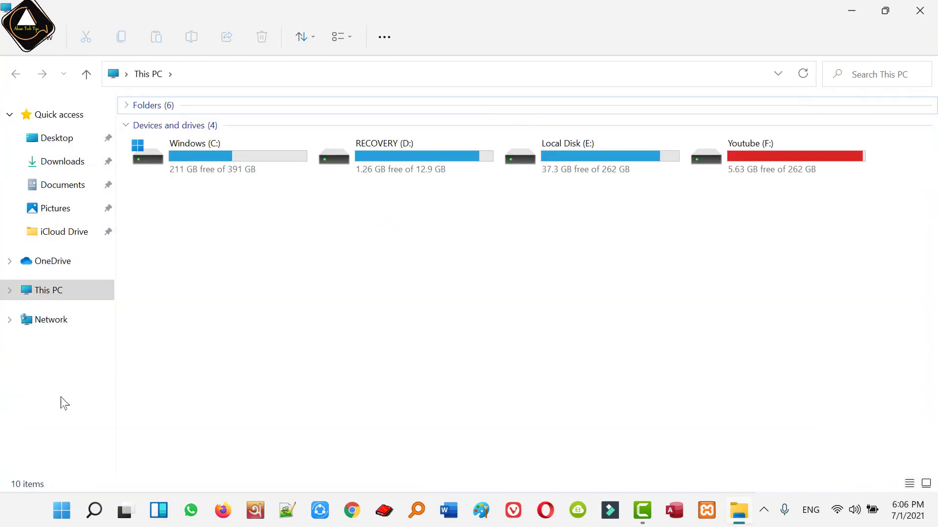
right_click(57, 323)
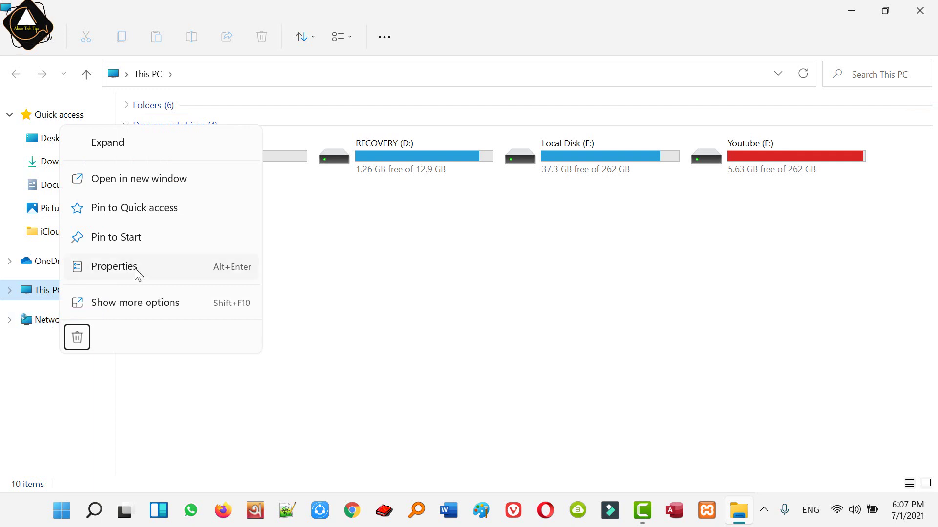
left_click(357, 338)
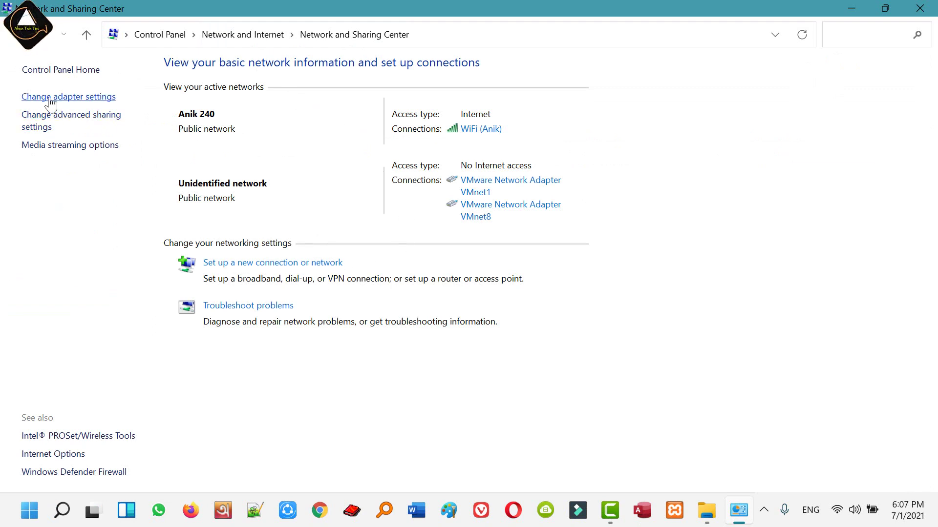
Open the Ethernet adapter's IPv4 properties from the adapter settings and select the option to use the following IP address
left_click(90, 98)
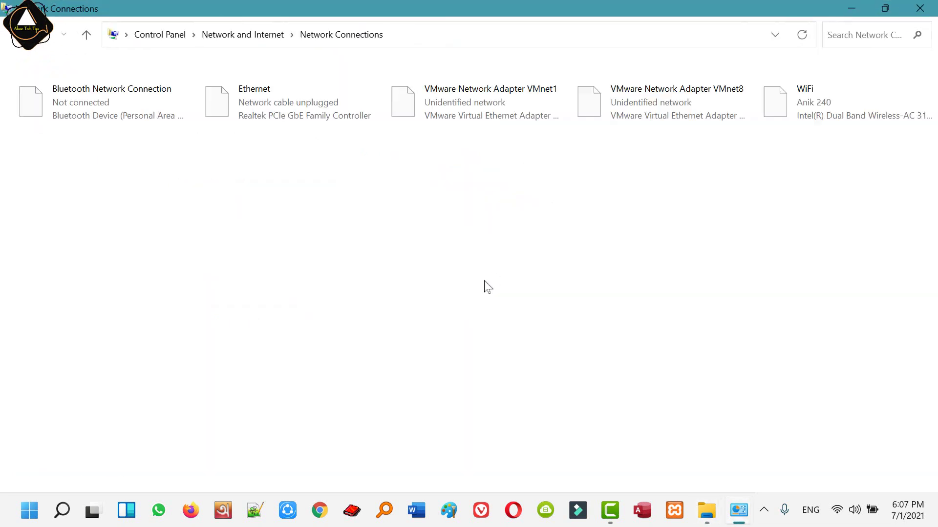
left_click(261, 104)
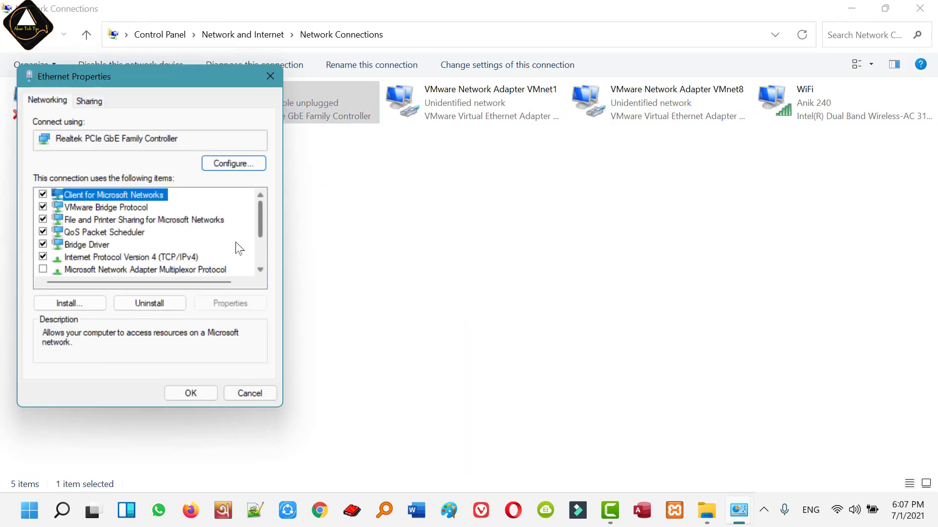
scroll(237, 248, "down", 1)
double_click(176, 220)
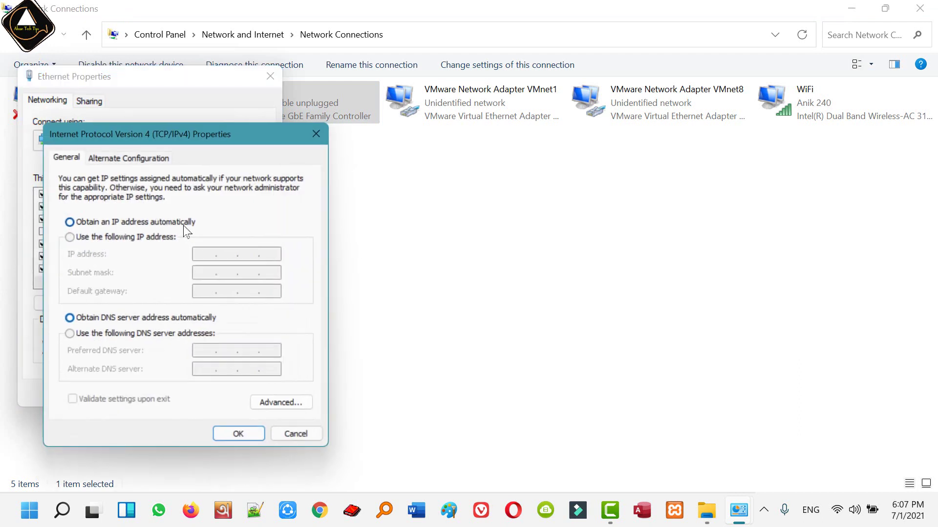
left_click(130, 238)
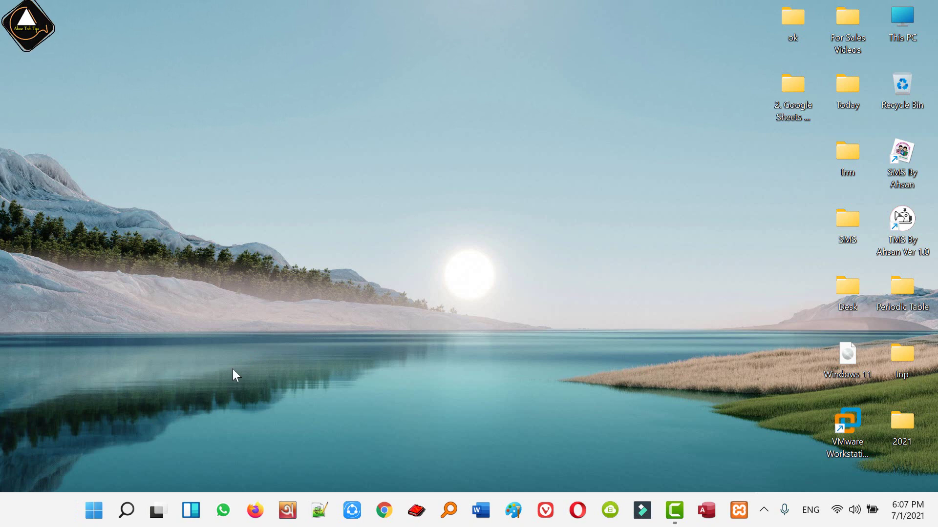
Search for Control Panel, view its Network and Sharing Center, return to the Control Panel home and close it
left_click(127, 507)
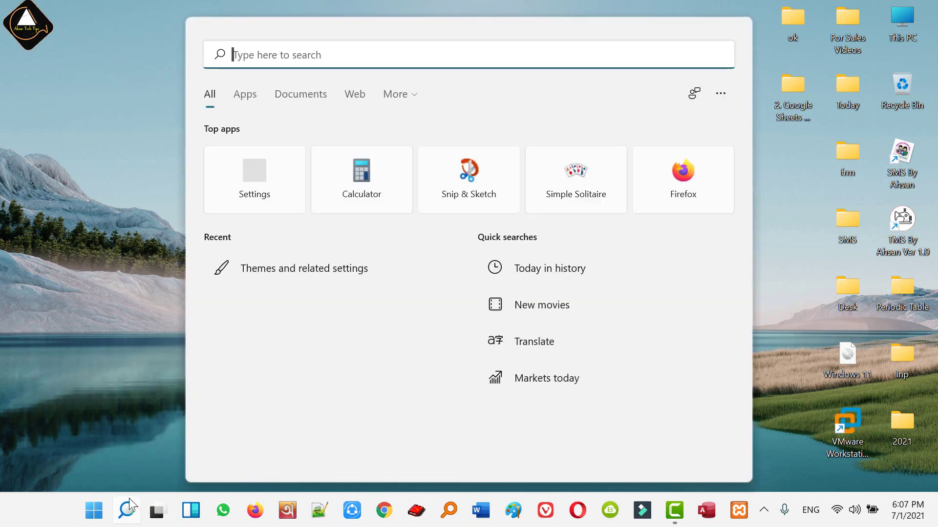
type("contro")
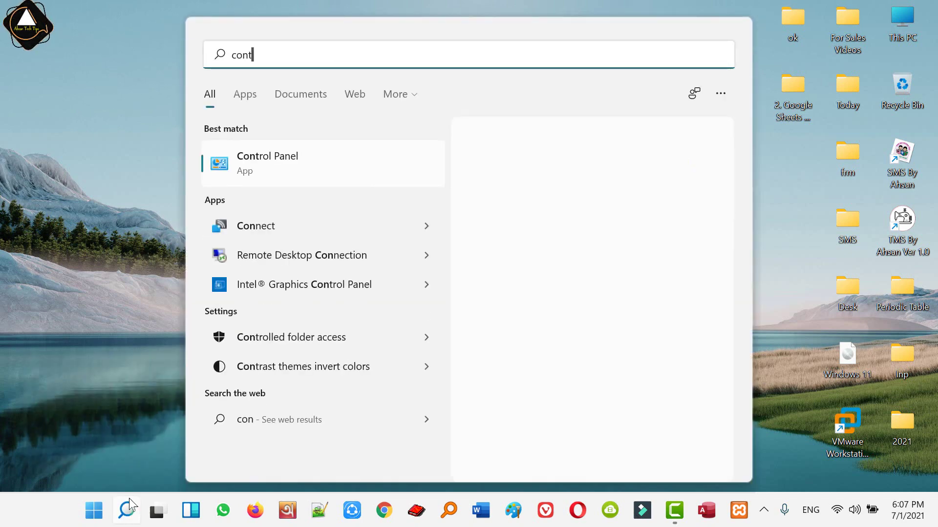
left_click(278, 166)
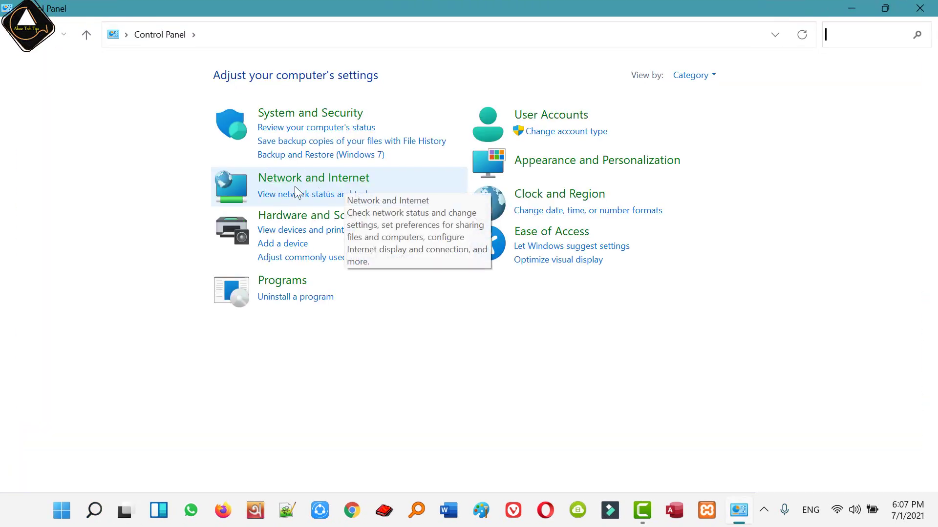
left_click(325, 180)
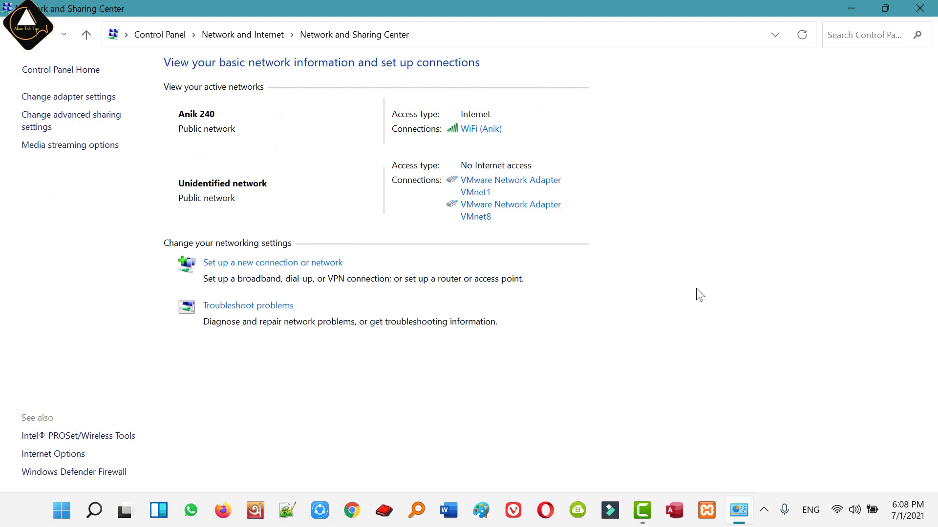
left_click(62, 69)
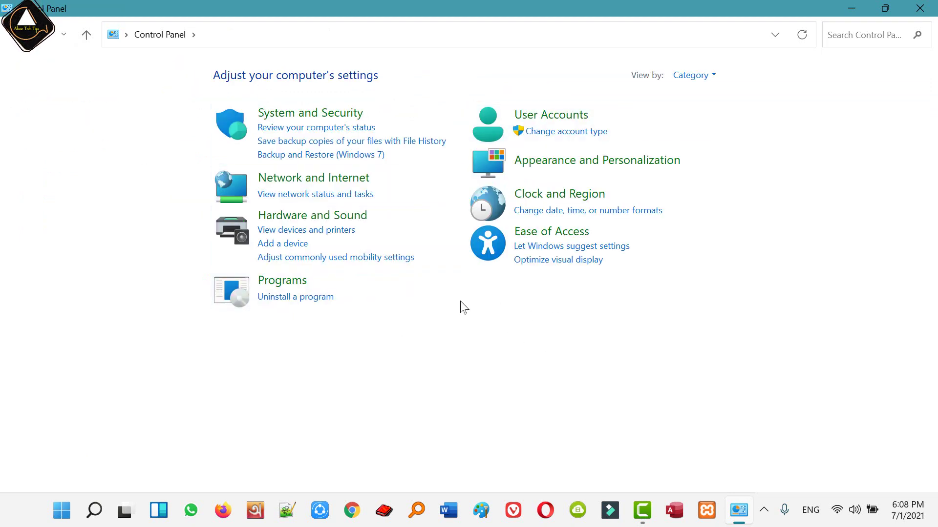
key("alt+F4")
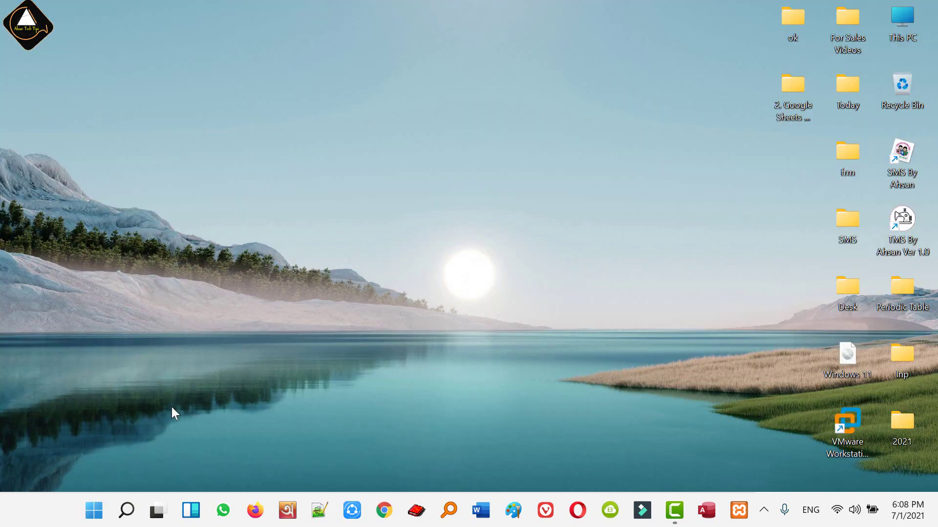
View the shortcut list of system tools attached to the Start button and dismiss it
right_click(94, 514)
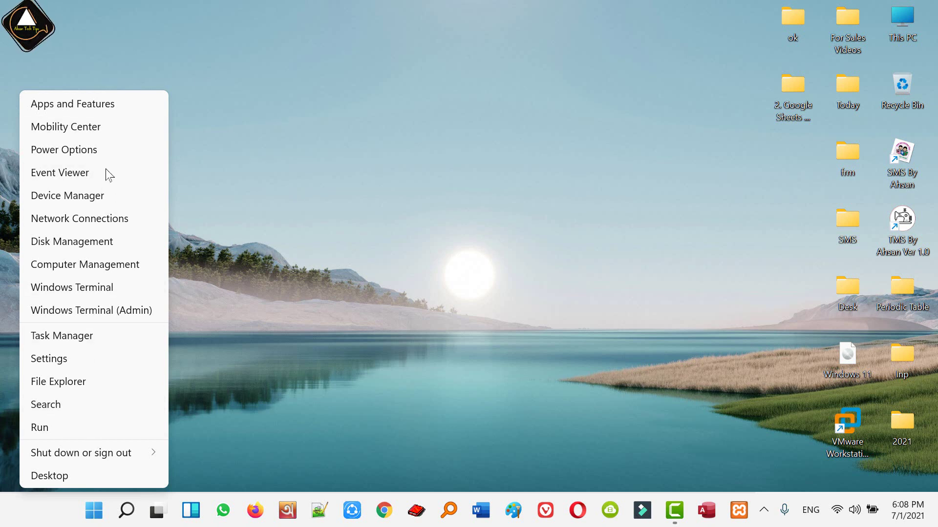
left_click(102, 352)
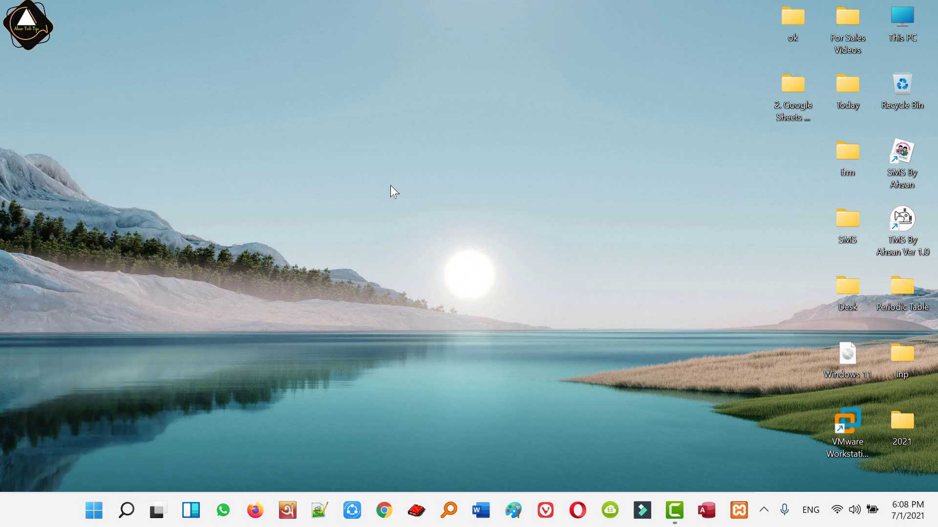
Examine the desktop's new context options, including the View, Sort by and New item choices
right_click(384, 72)
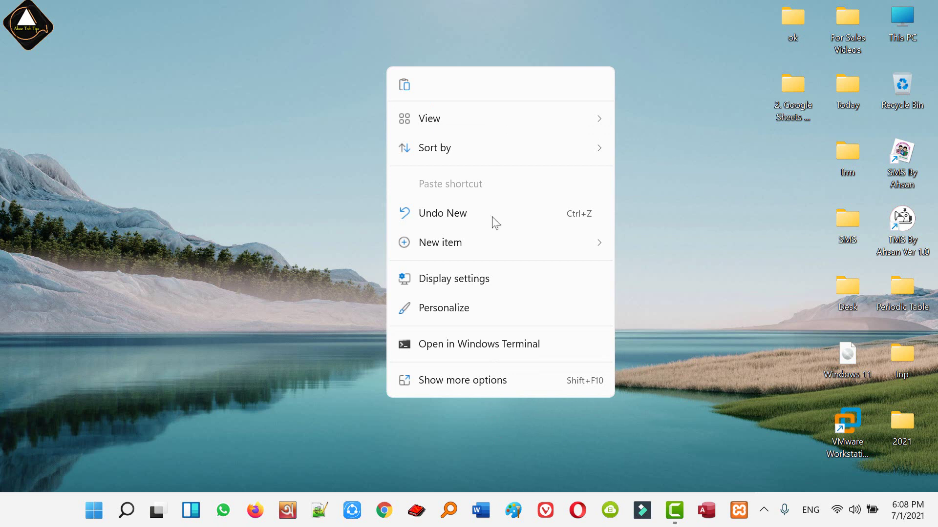
mouse_move(497, 122)
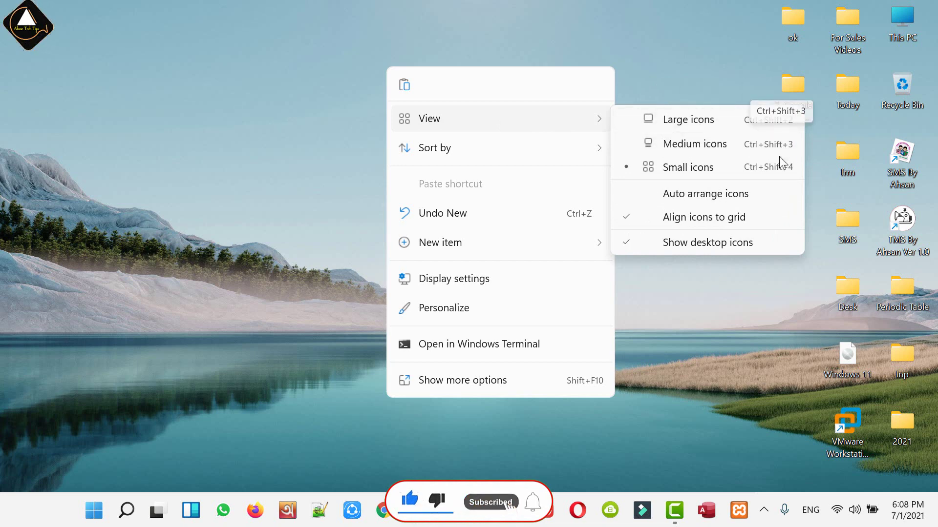
mouse_move(465, 153)
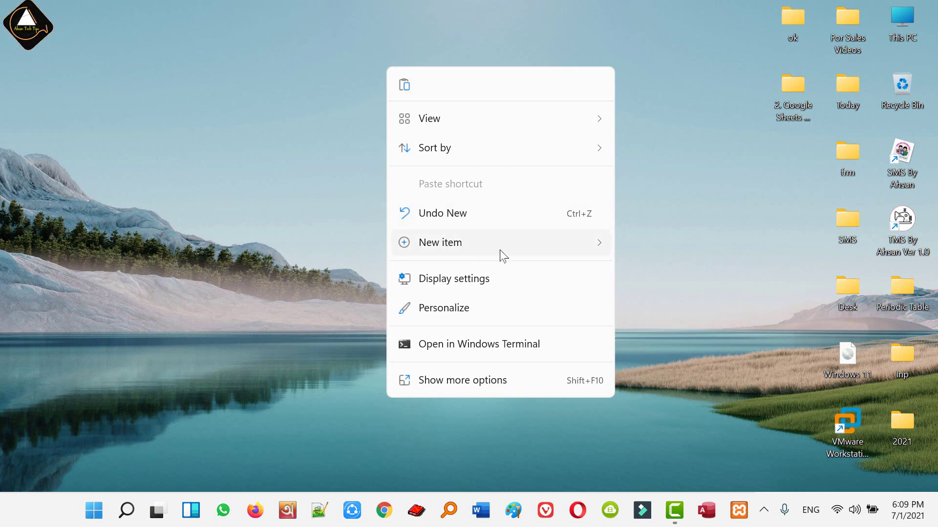
mouse_move(501, 248)
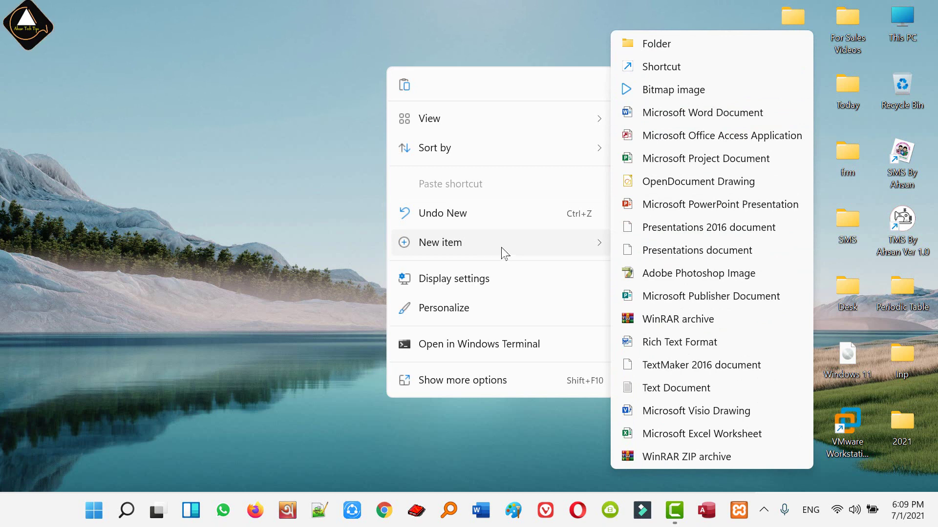
key("Escape")
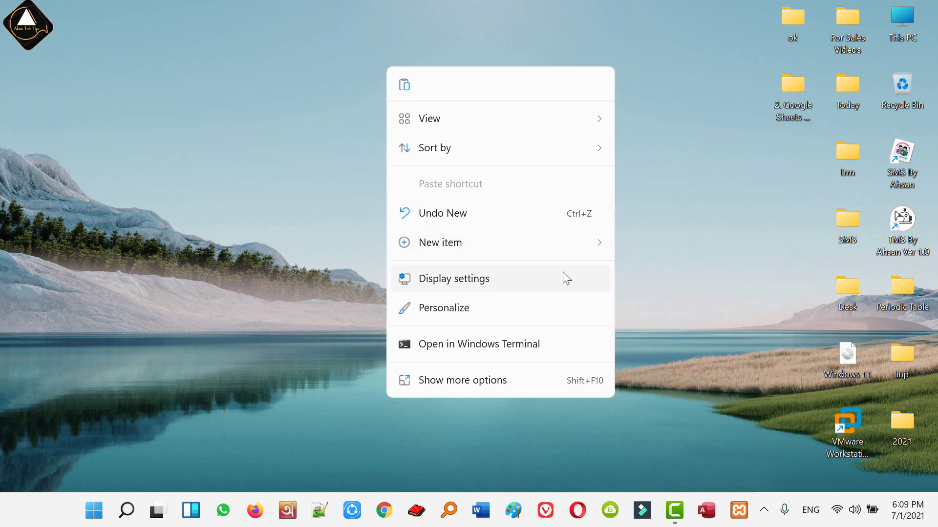
mouse_move(590, 234)
Refresh the desktop twice using the Refresh command found under Show more options
left_click(512, 383)
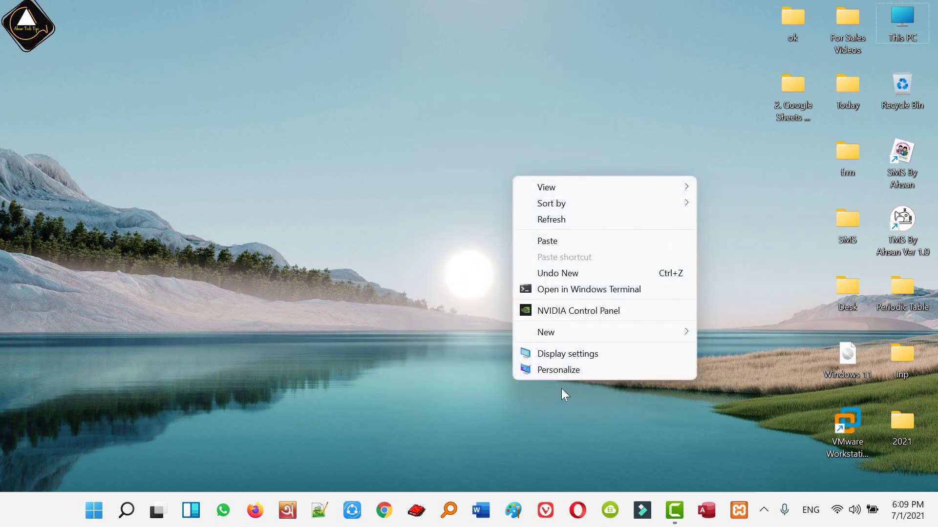
left_click(594, 217)
right_click(377, 39)
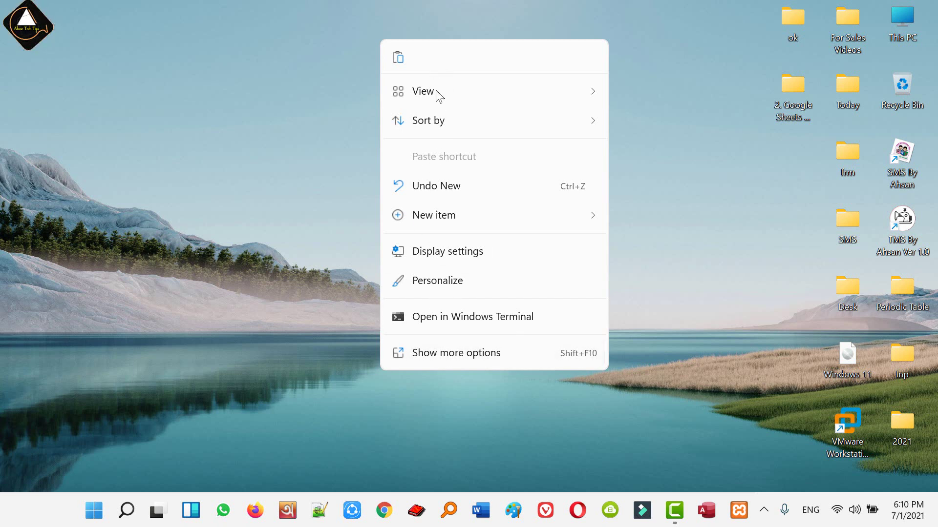
left_click(499, 352)
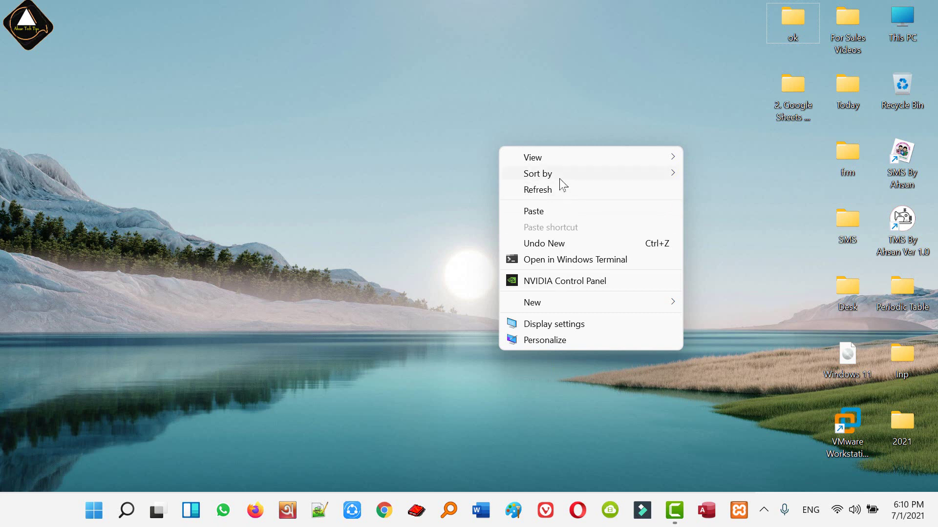
left_click(556, 191)
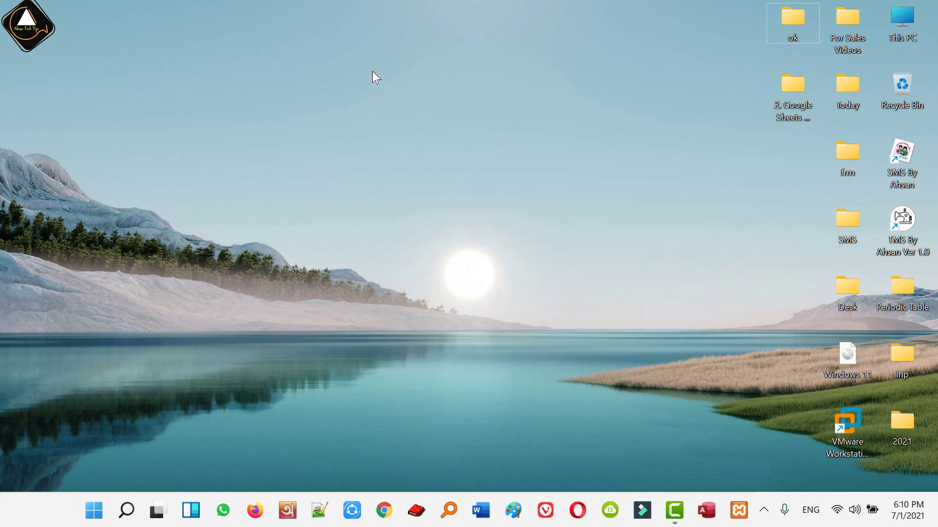
Open Settings through the desktop's Personalize option and examine the Display settings under System
right_click(363, 65)
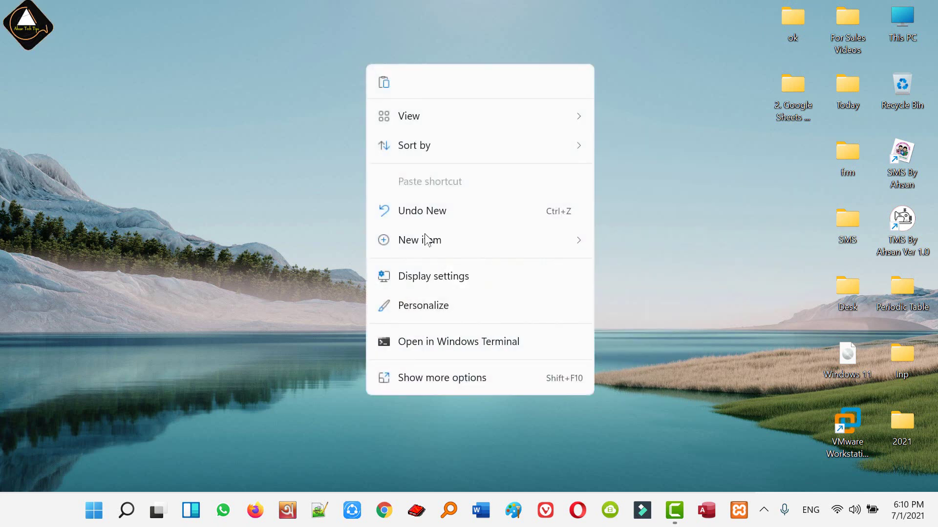
left_click(469, 306)
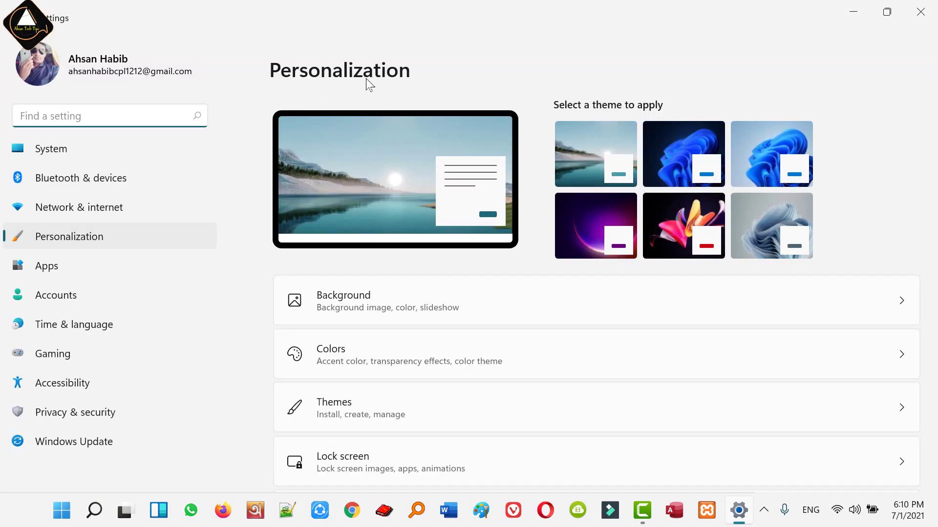
left_click(76, 150)
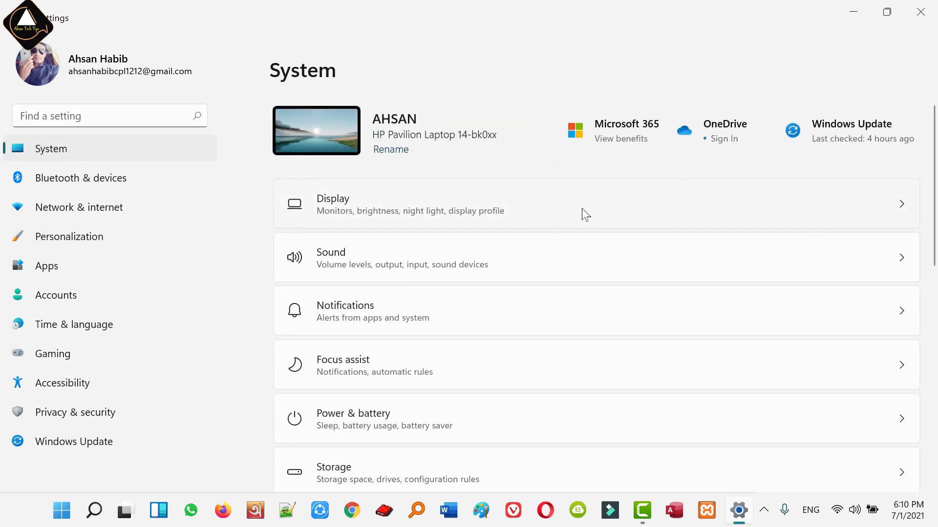
left_click(860, 206)
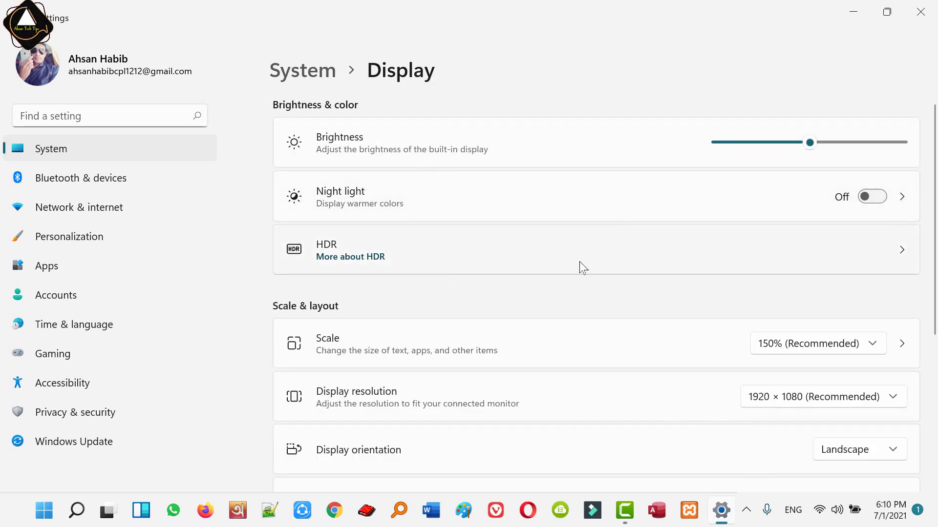
scroll(579, 262, "down", 2)
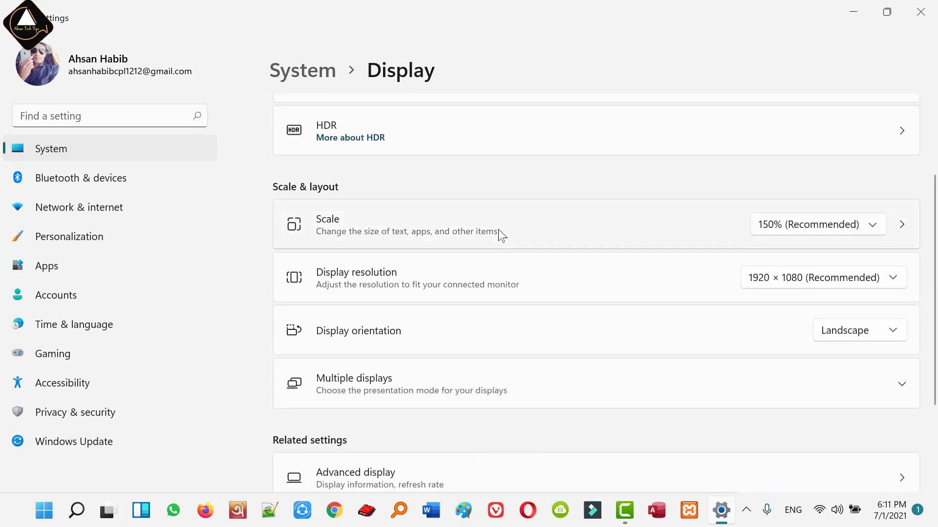
scroll(476, 261, "down", 2)
scroll(553, 269, "up", 4)
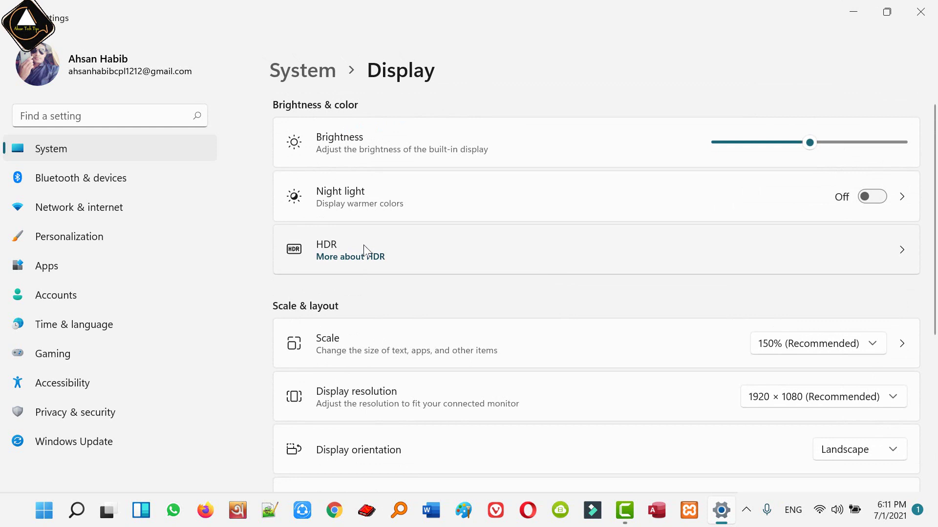
Examine the Bluetooth & devices settings, from the paired devices down to AutoPlay and USB
left_click(110, 181)
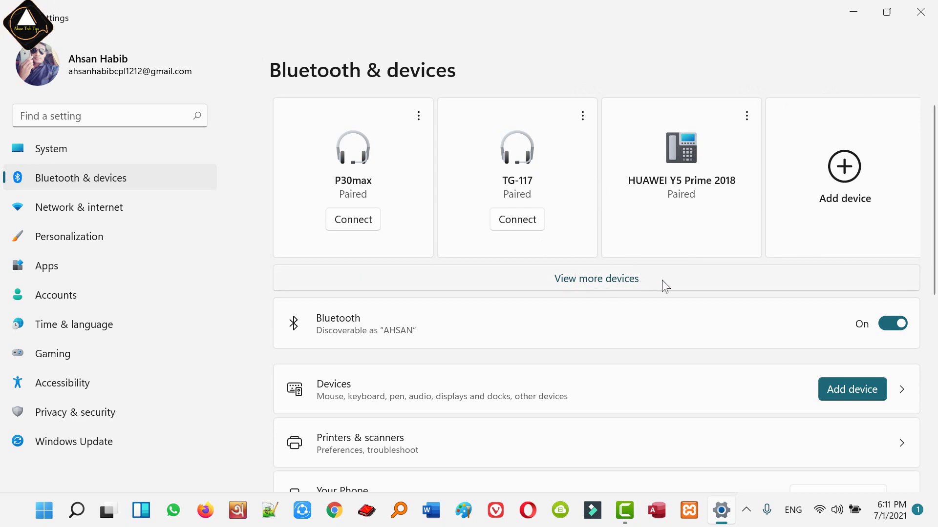
scroll(662, 282, "down", 5)
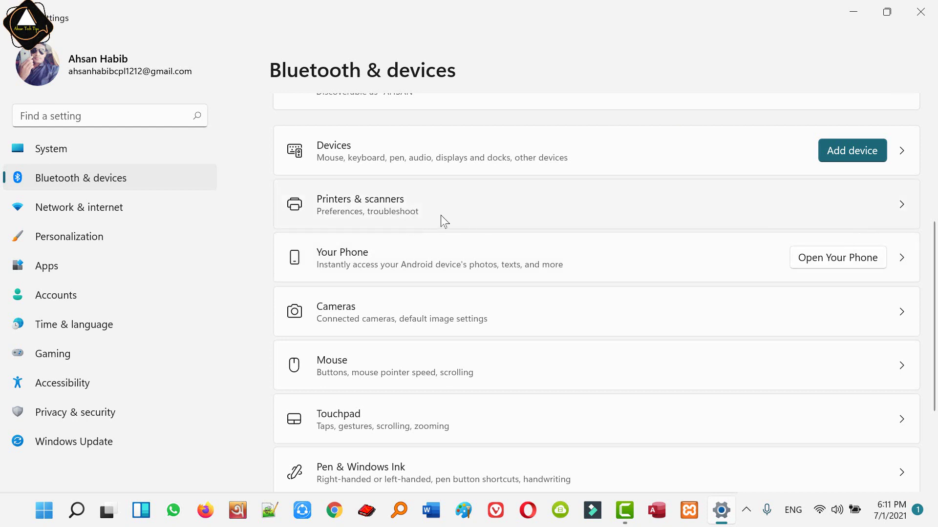
scroll(366, 224, "down", 2)
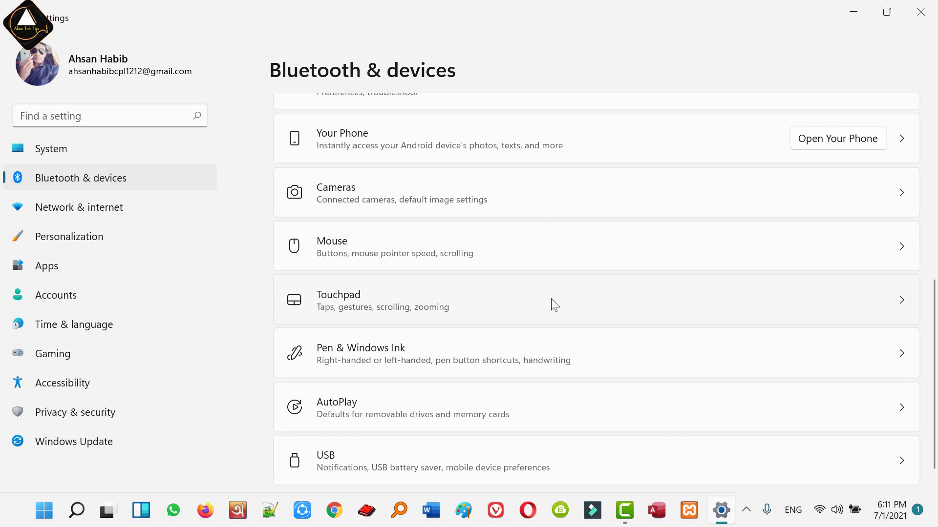
scroll(551, 306, "down", 1)
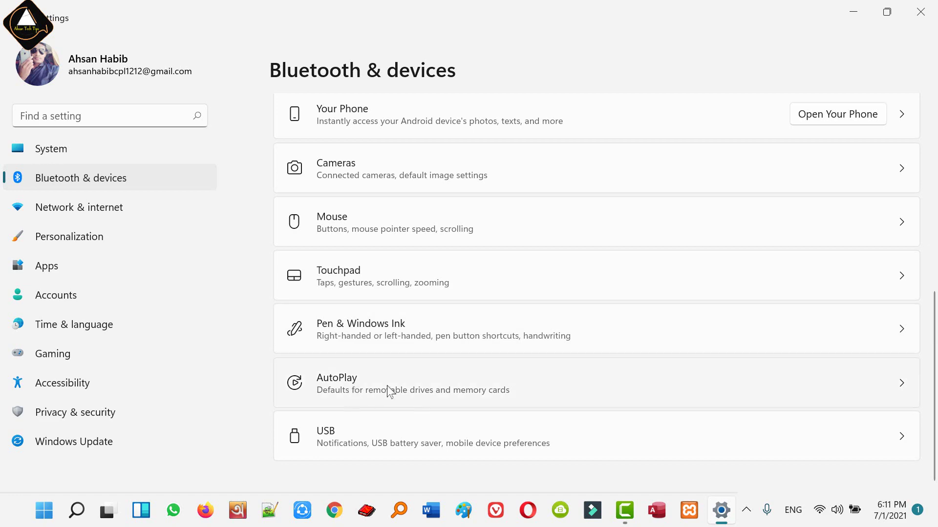
scroll(390, 312, "up", 6)
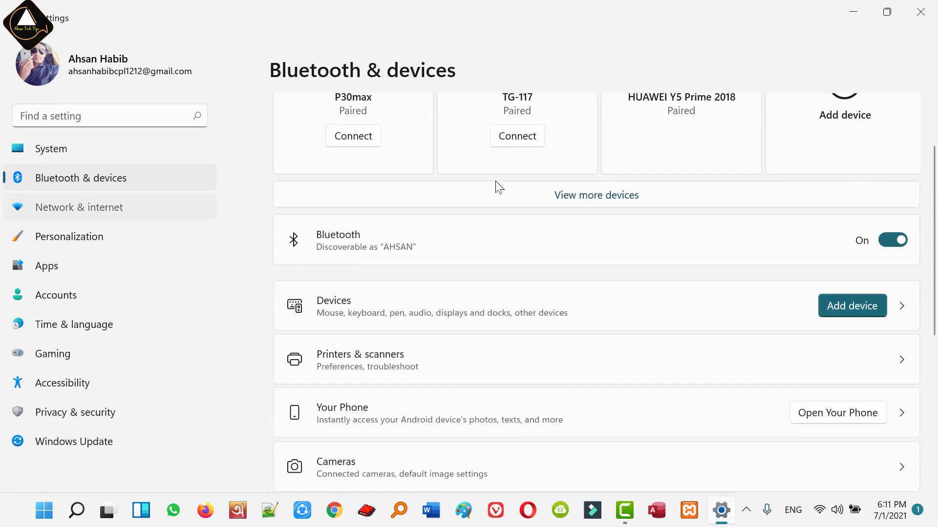
View the Network & internet settings and return to the Personalization page
left_click(120, 207)
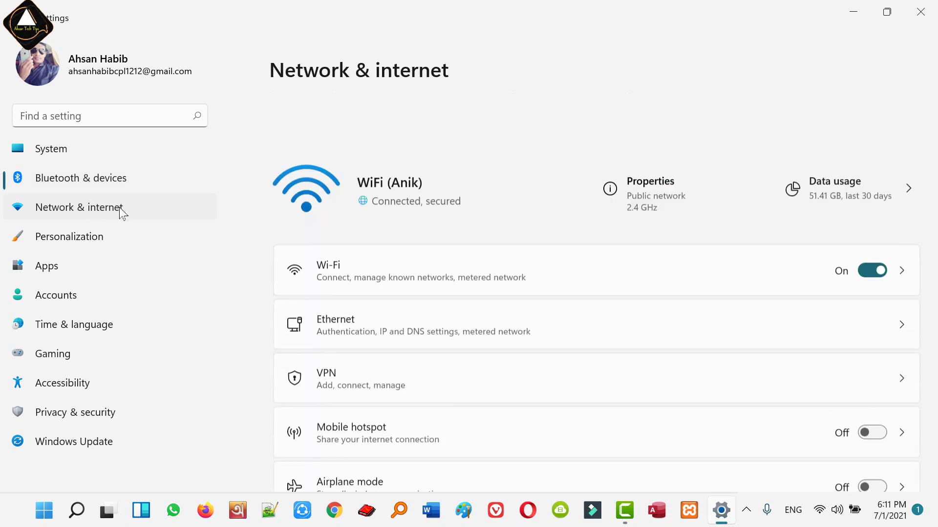
scroll(581, 246, "down", 3)
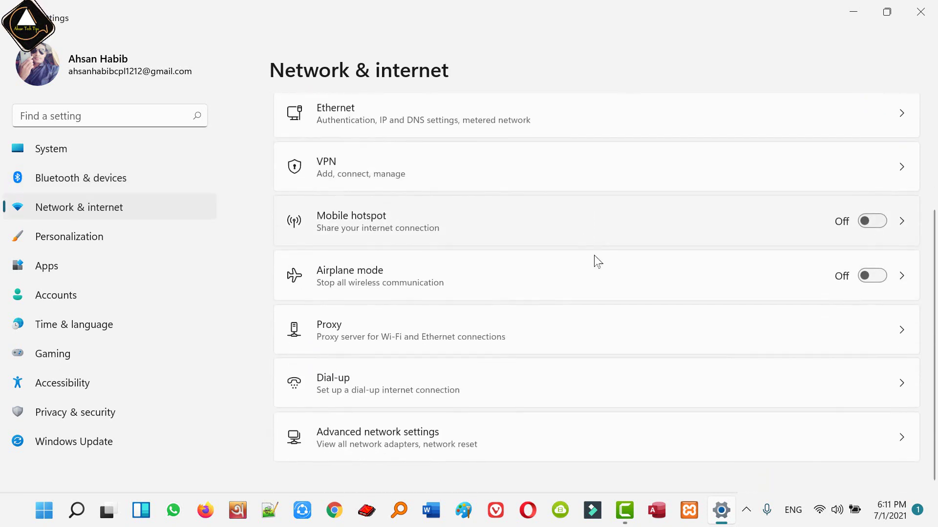
left_click(72, 242)
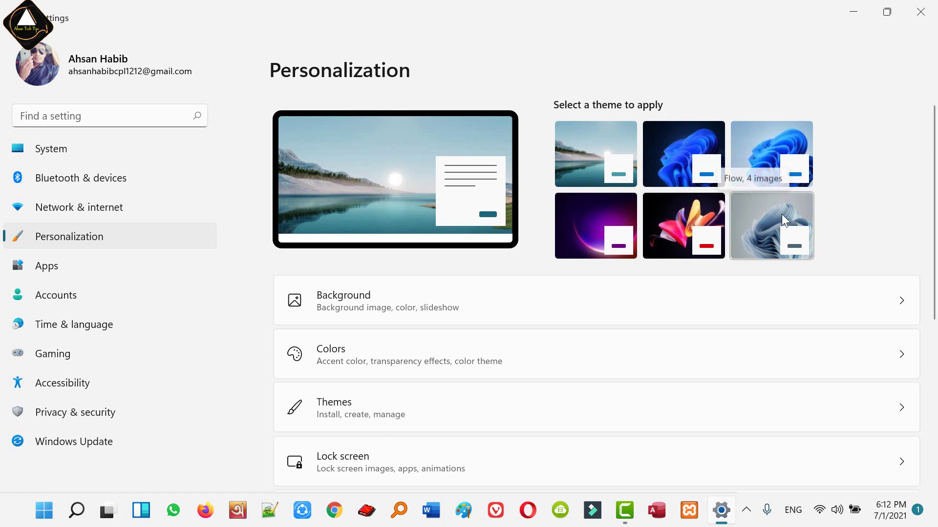
Look through the Personalization options from themes down to Taskbar and open the Touch keyboard settings
scroll(808, 204, "down", 2)
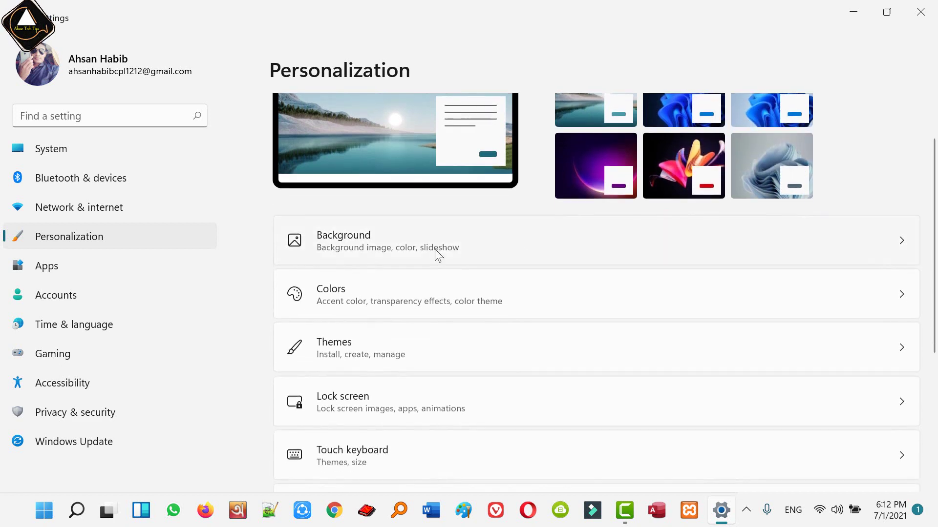
scroll(708, 247, "down", 2)
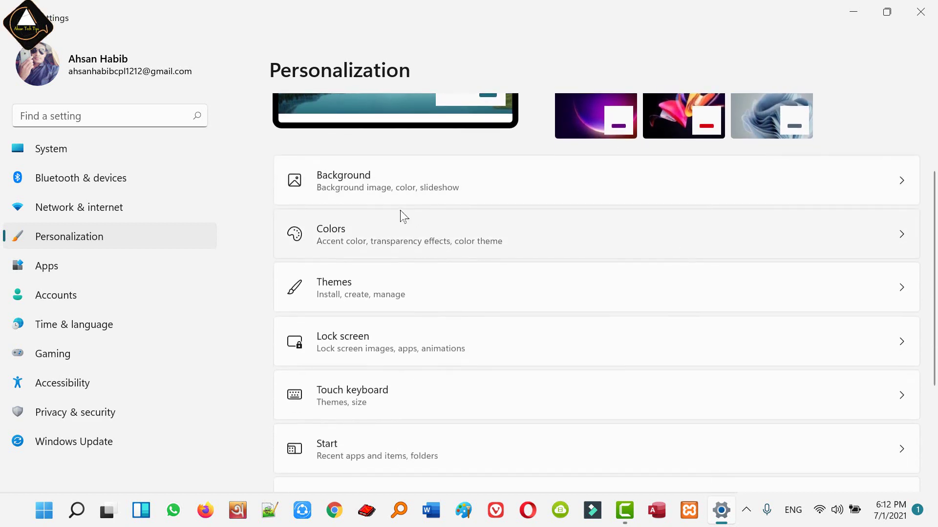
scroll(440, 322, "down", 2)
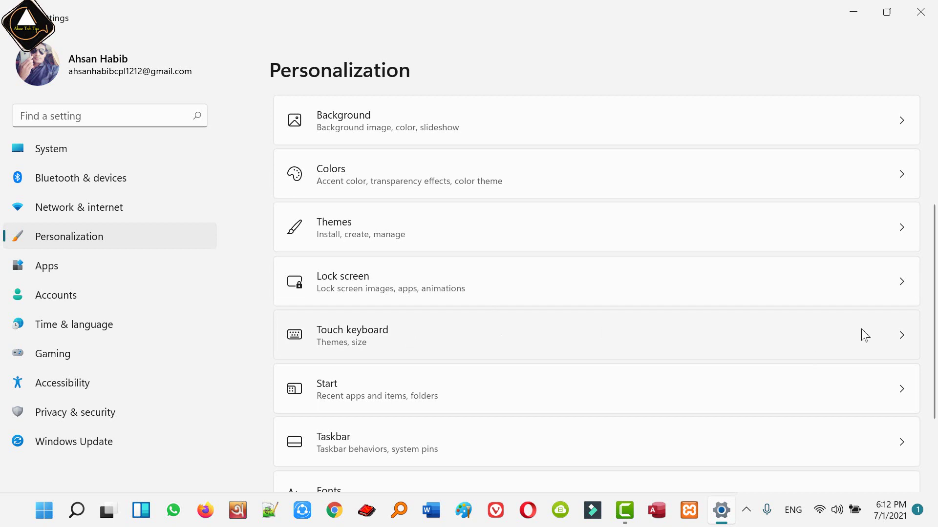
left_click(539, 299)
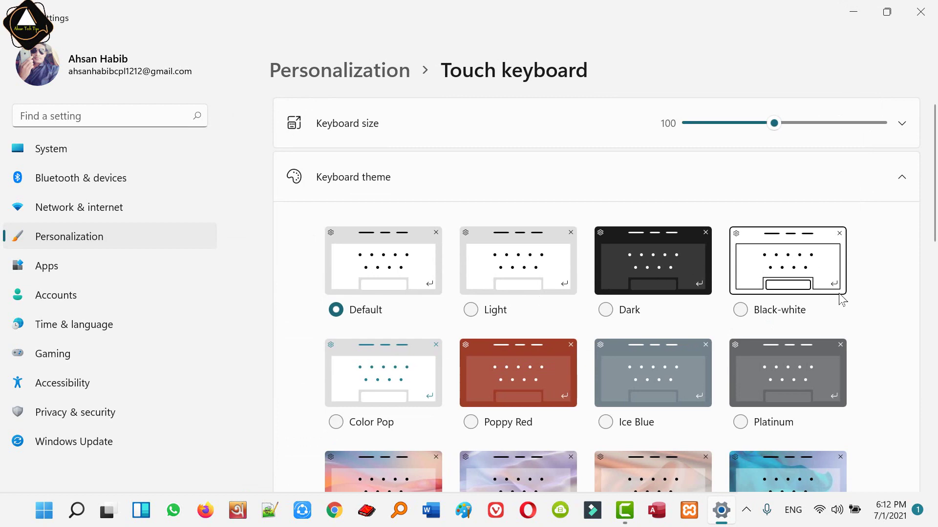
Apply the Lilac River theme to the touch keyboard and look through the other keyboard themes
scroll(845, 276, "down", 5)
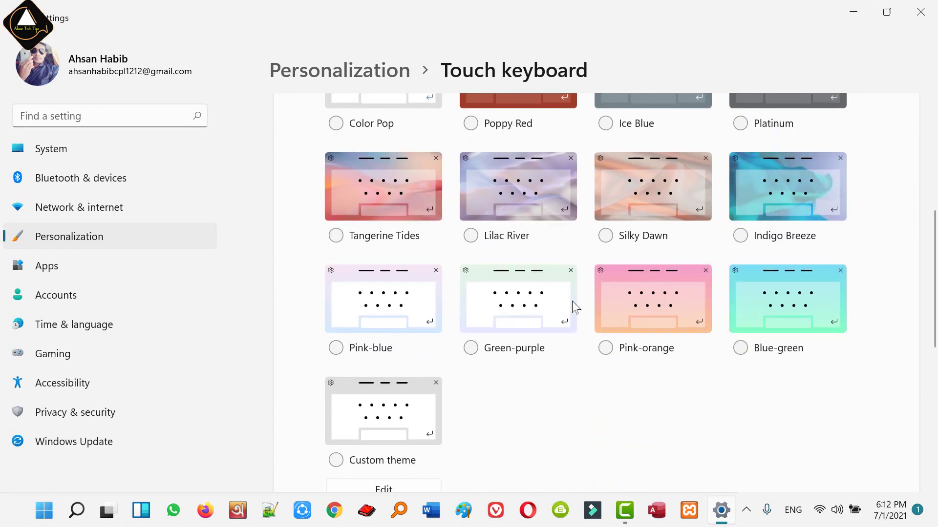
left_click(533, 186)
scroll(534, 286, "up", 5)
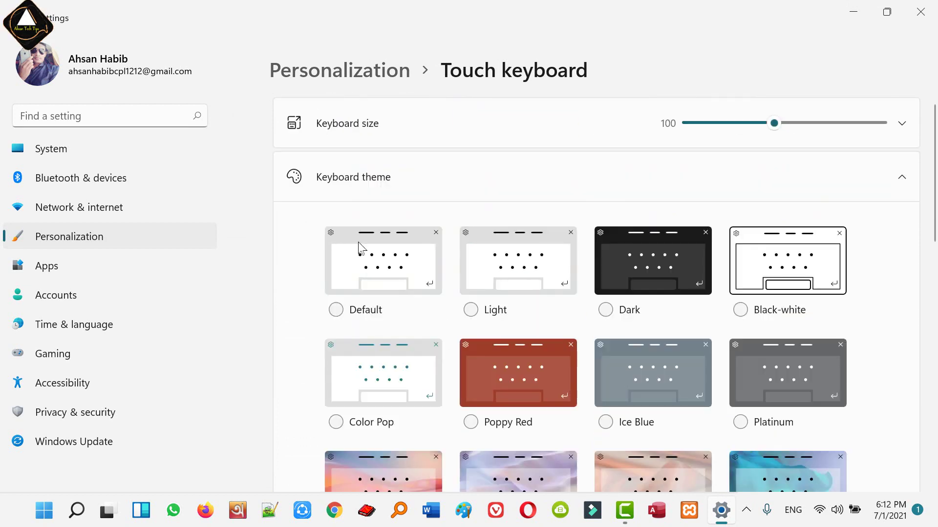
scroll(429, 309, "down", 4)
scroll(433, 303, "up", 4)
scroll(630, 235, "down", 3)
scroll(630, 235, "up", 2)
Examine the Apps settings down to Startup and the Accounts settings down to Access work or school
left_click(58, 270)
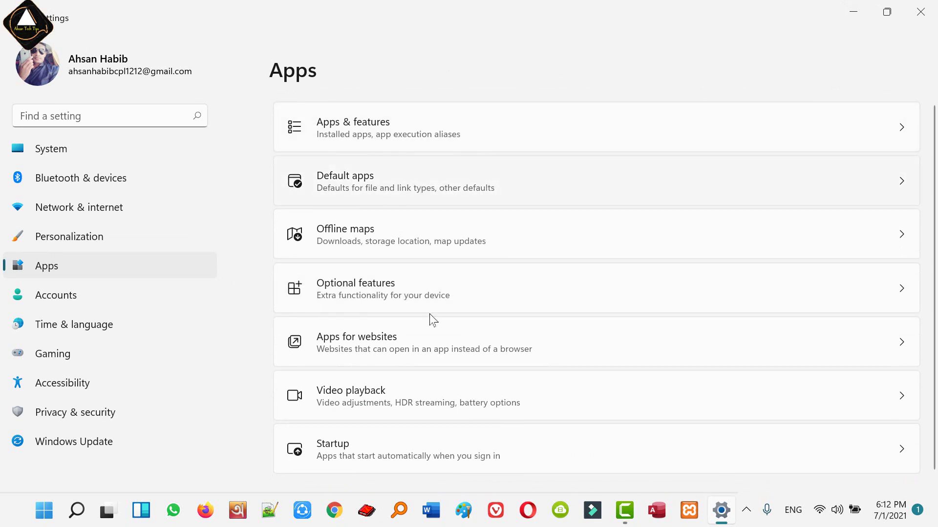
scroll(475, 289, "down", 1)
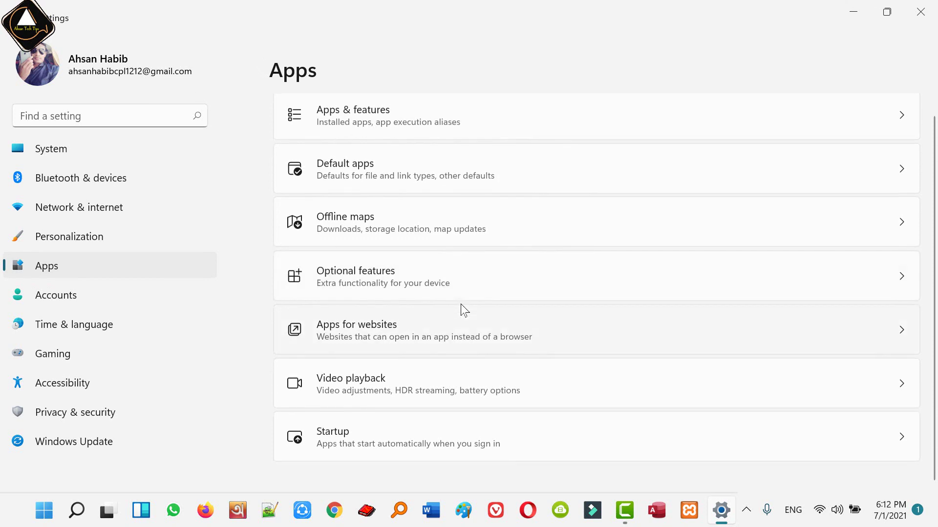
left_click(78, 299)
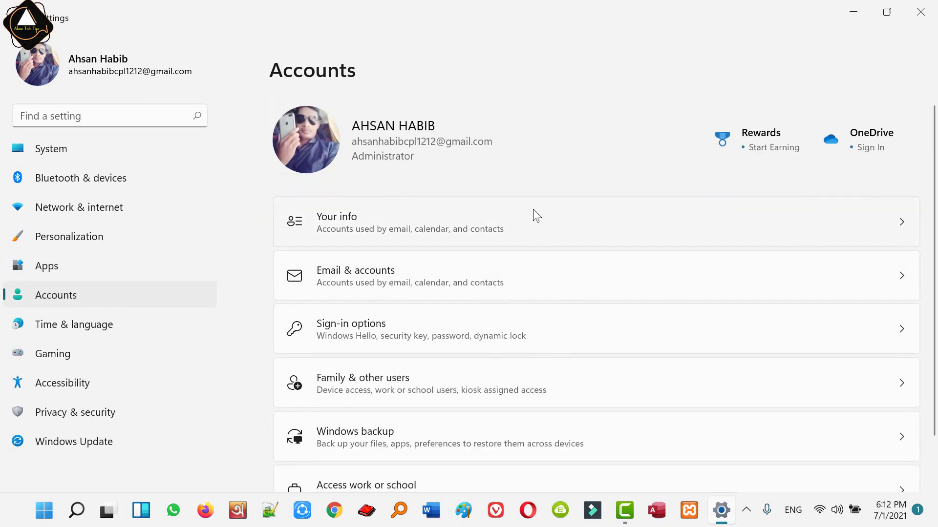
scroll(532, 205, "down", 2)
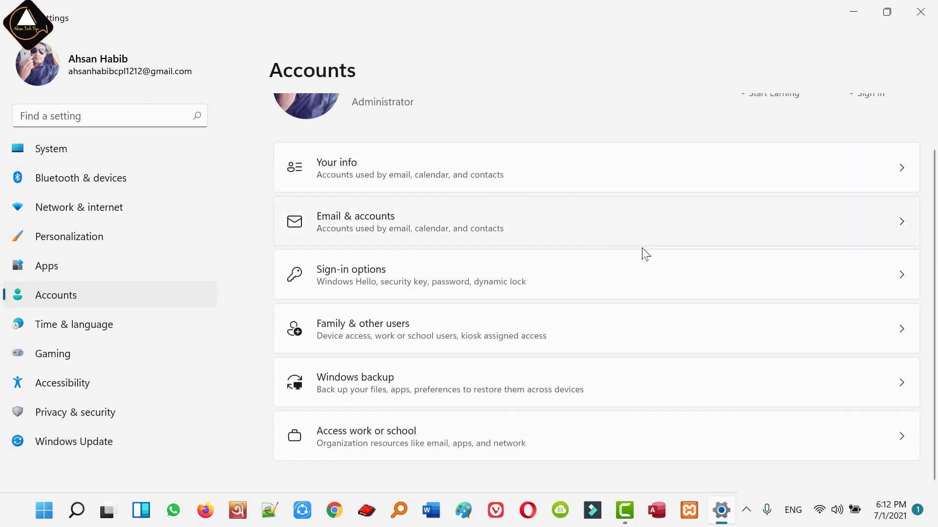
View the Time & language settings and the Gaming settings
left_click(78, 330)
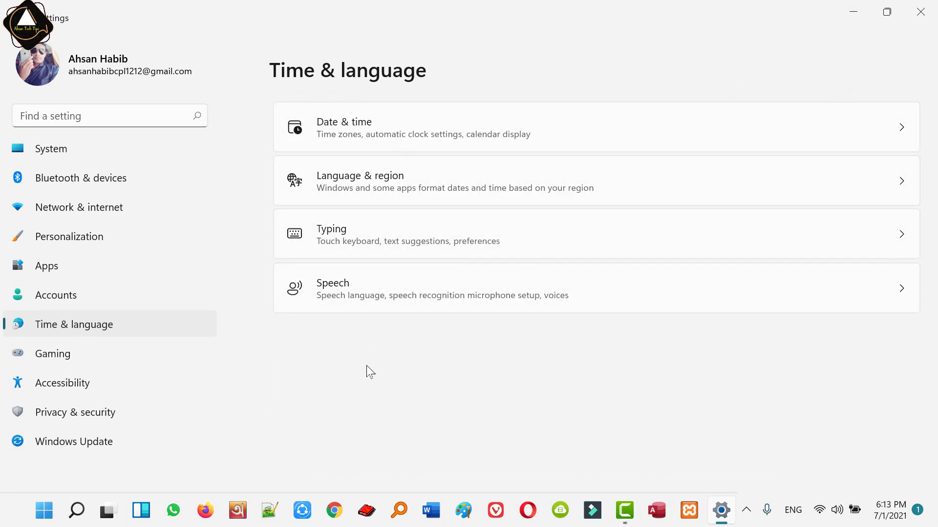
left_click(82, 359)
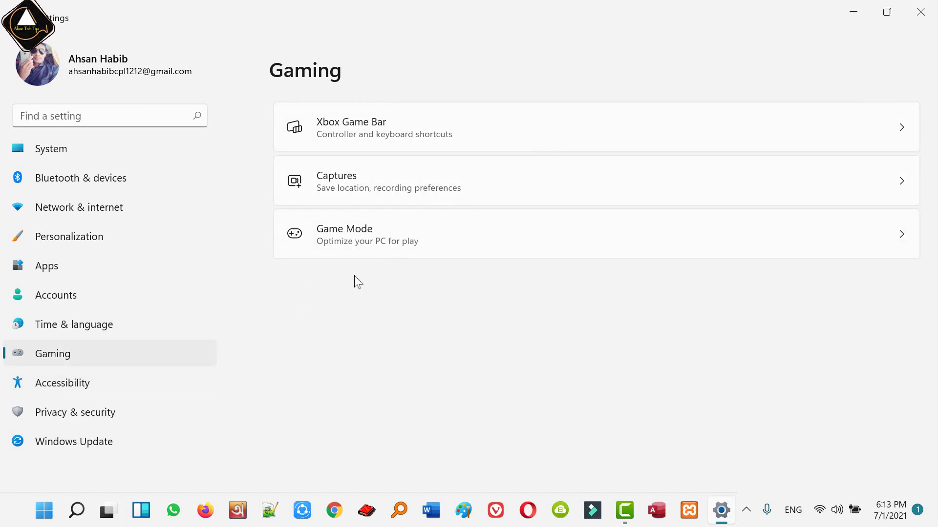
Examine the Accessibility settings from the Vision section through Hearing to the Interaction section
left_click(63, 386)
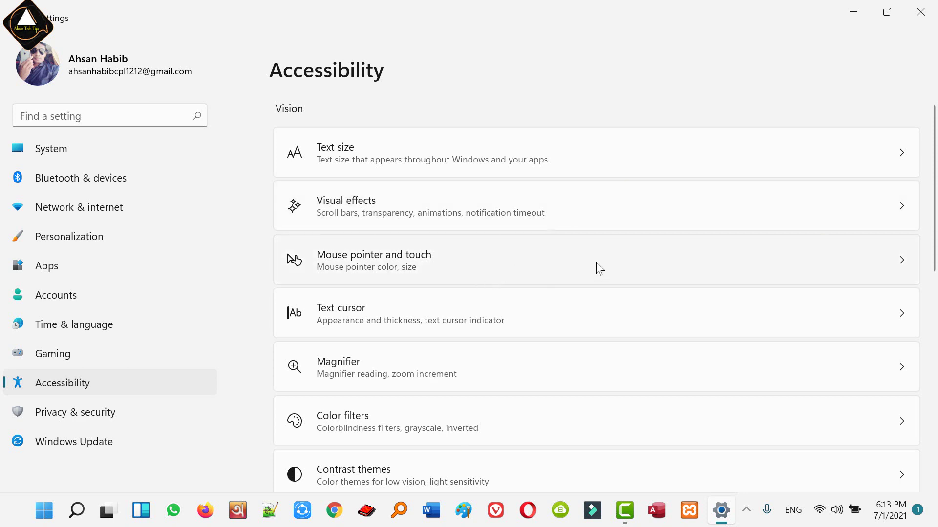
scroll(463, 309, "down", 1)
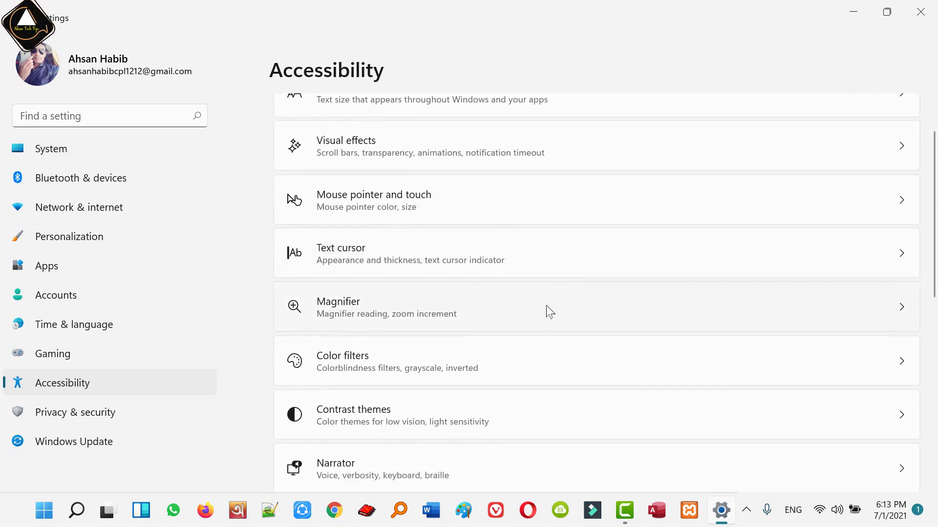
scroll(546, 306, "down", 2)
scroll(496, 285, "down", 3)
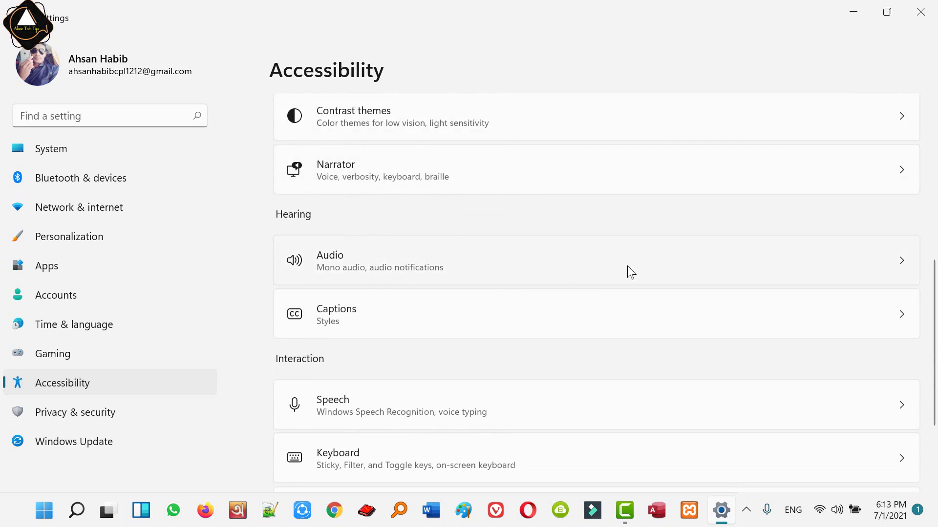
scroll(483, 215, "down", 2)
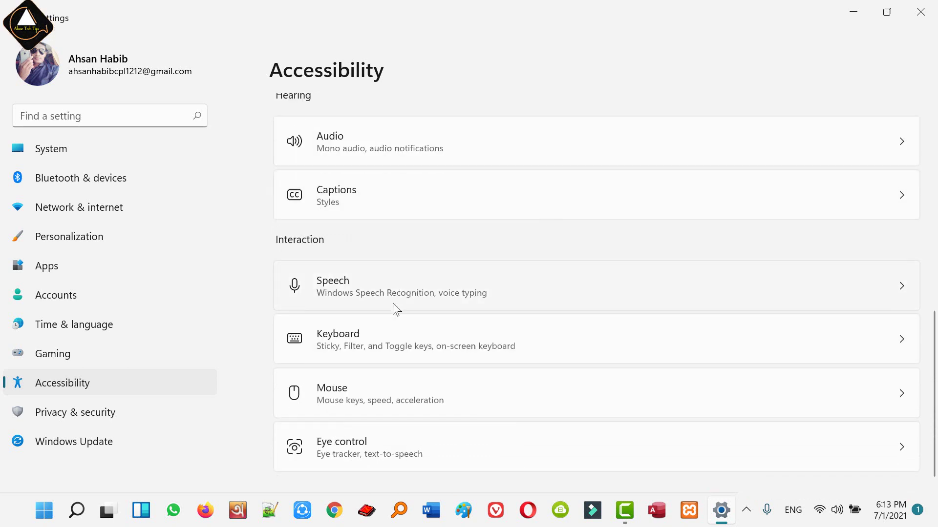
scroll(433, 376, "down", 1)
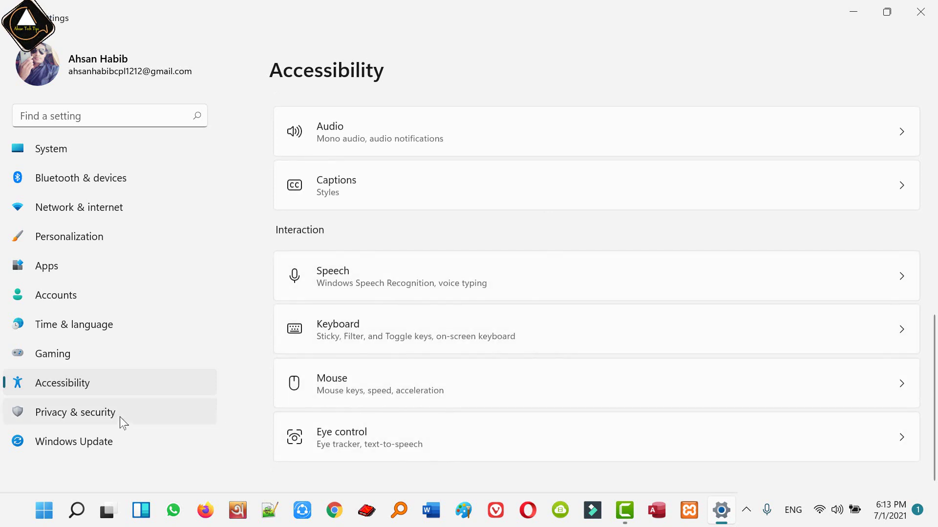
View the Privacy & security and Windows Update settings, closing Settings when done
left_click(107, 416)
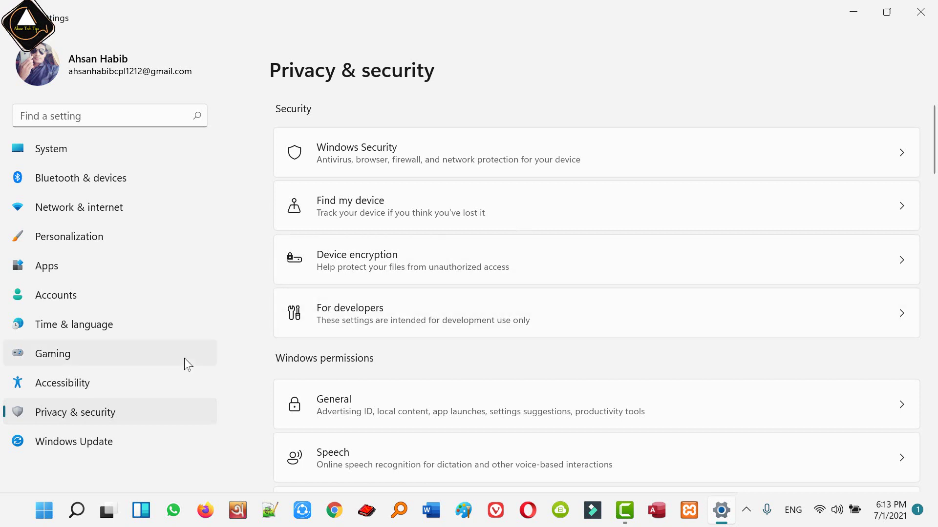
left_click(87, 444)
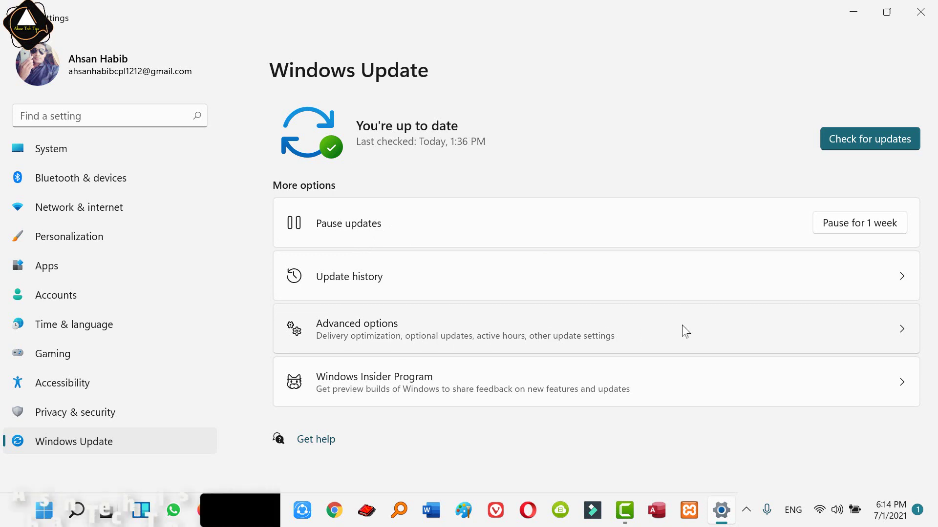
left_click(909, 15)
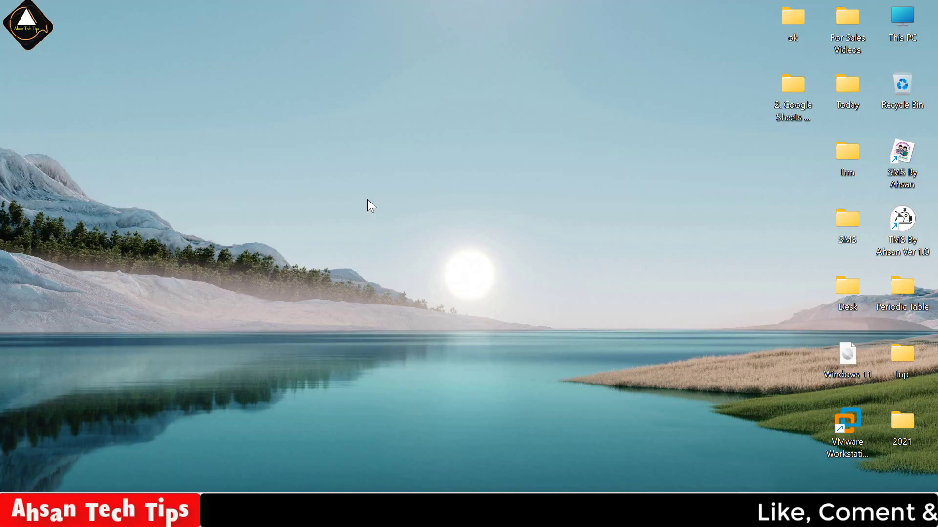